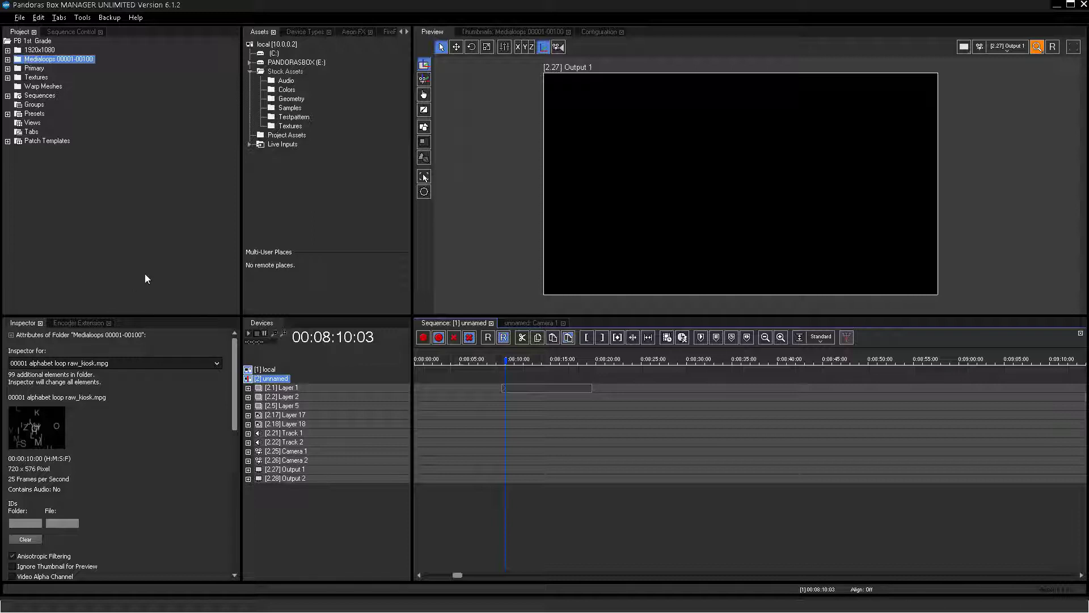
# Step: Add the stock Geometry folder to the project and expand it to list the 3D Primitives meshes
pyautogui.click(295, 99)
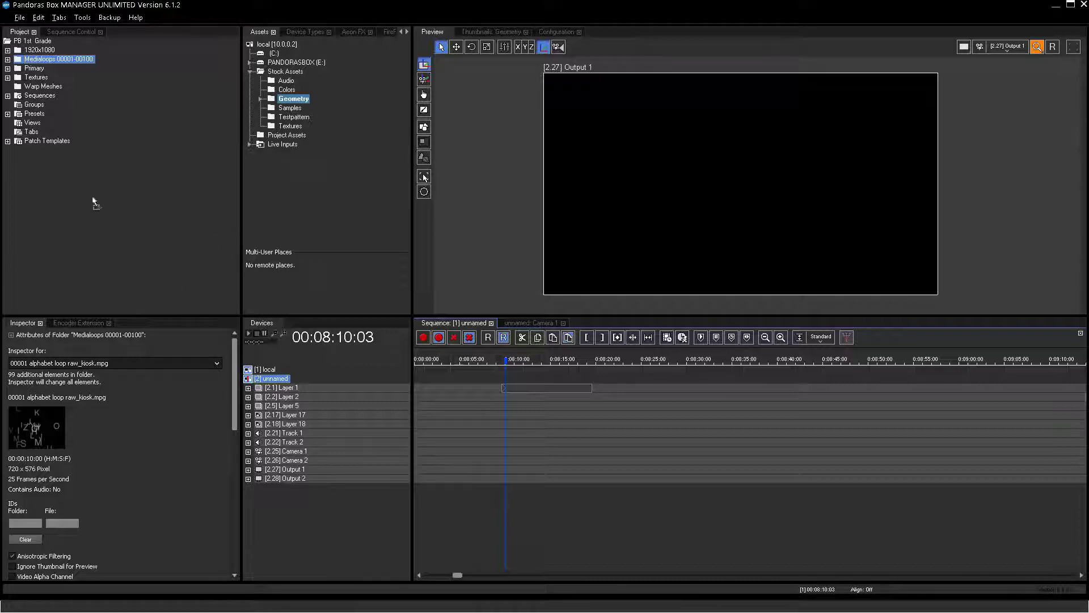
pyautogui.moveTo(63, 196); pyautogui.dragTo(63, 196)
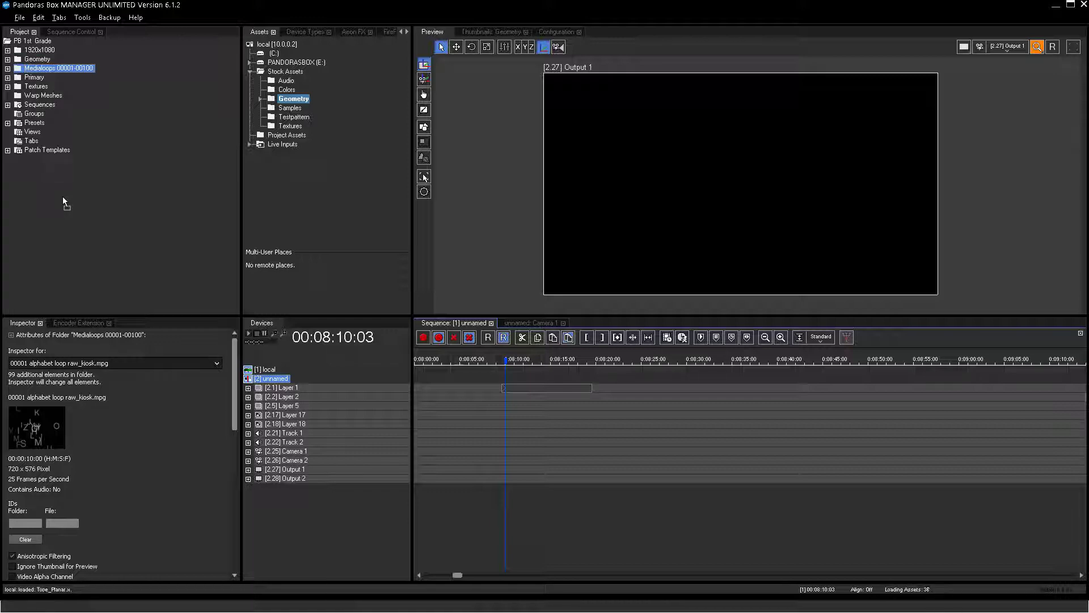
pyautogui.click(37, 58)
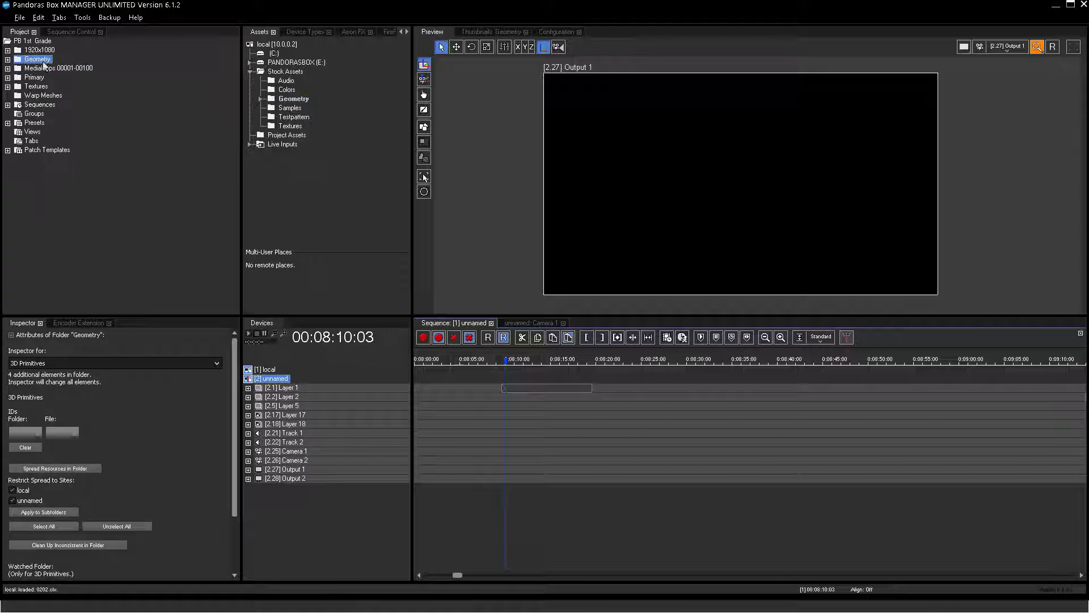
pyautogui.click(8, 60)
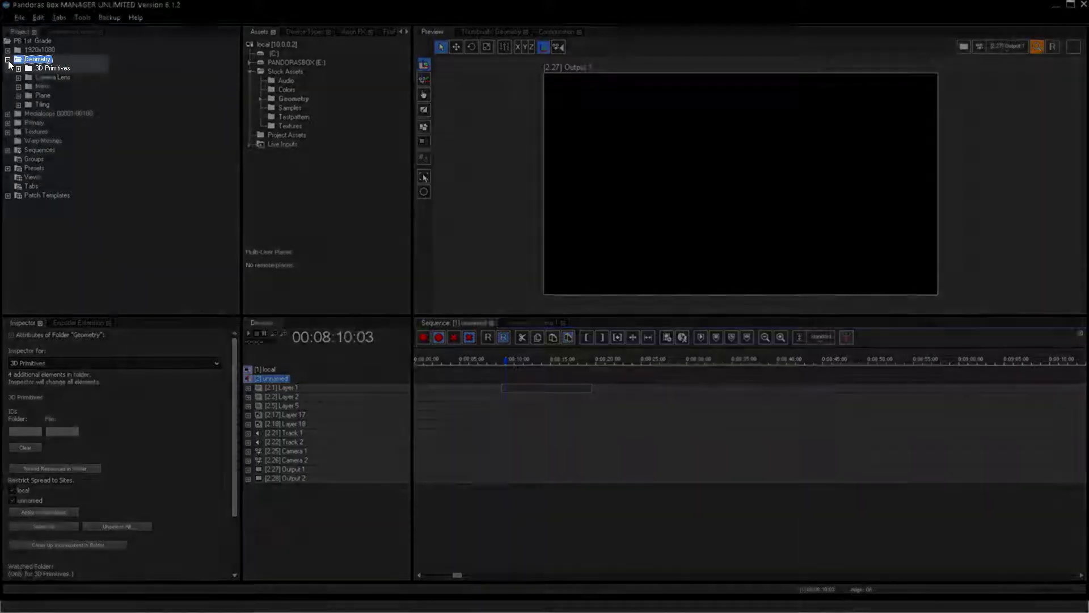
pyautogui.click(18, 68)
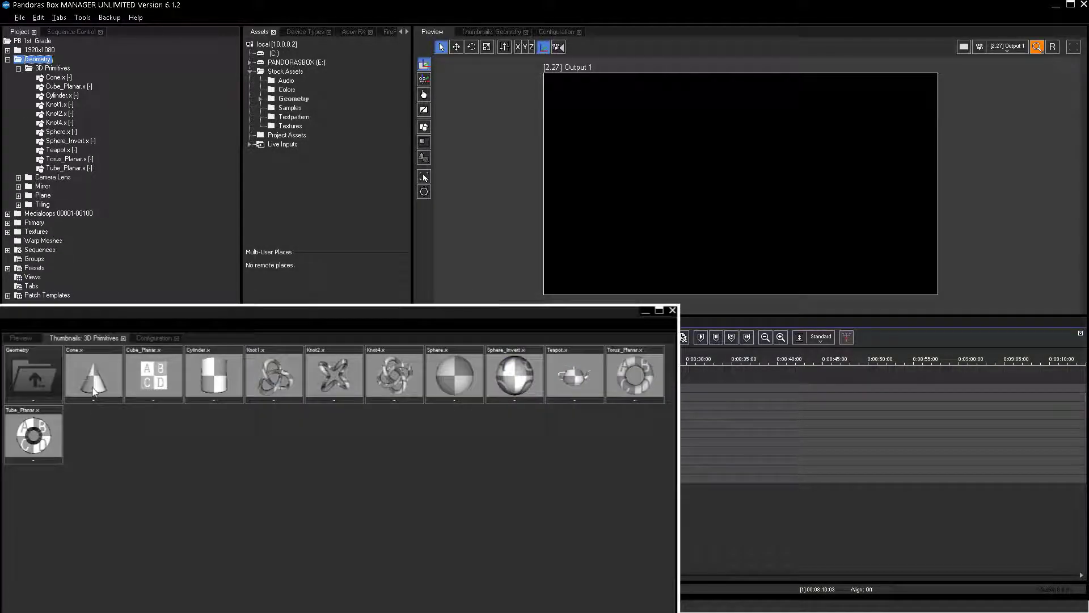
pyautogui.click(94, 391)
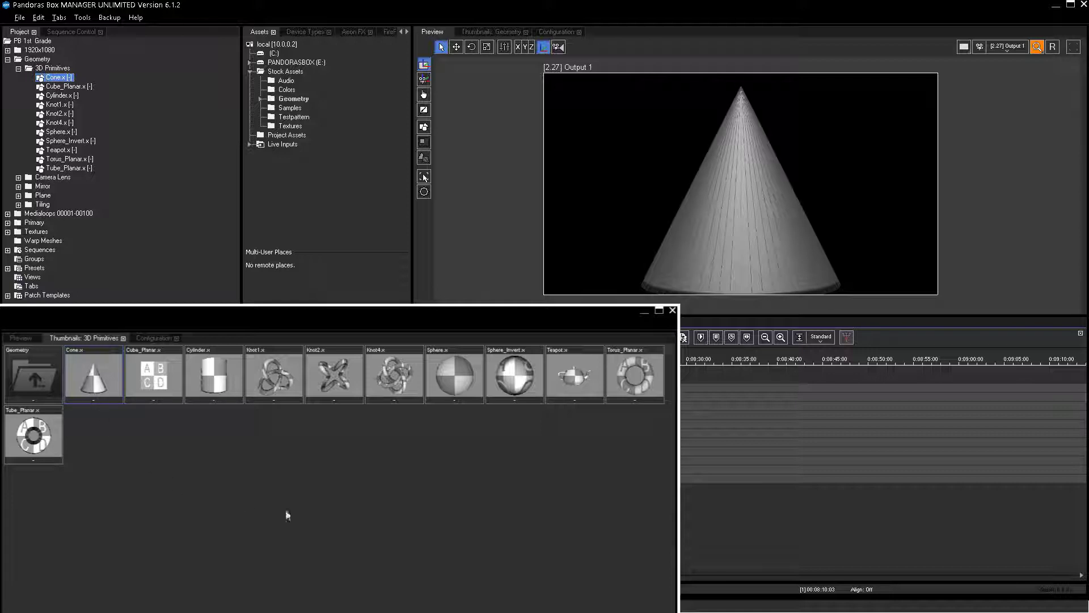
pyautogui.click(452, 400)
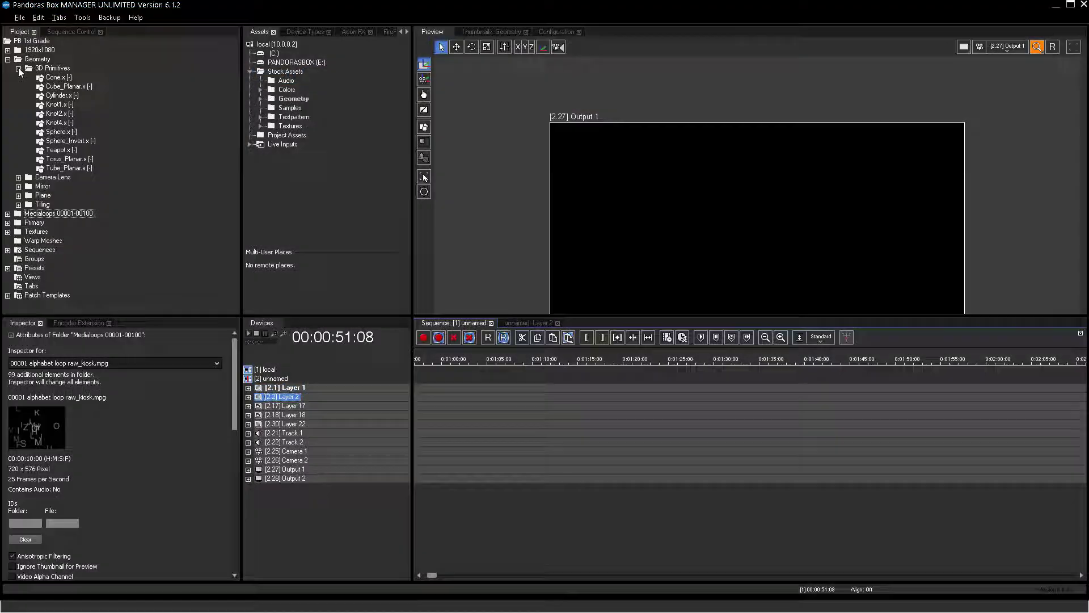
# Step: Place Knot2.x as a cue on Layer 2, move the playhead onto it, and show Layer 2's parameters
pyautogui.click(57, 114)
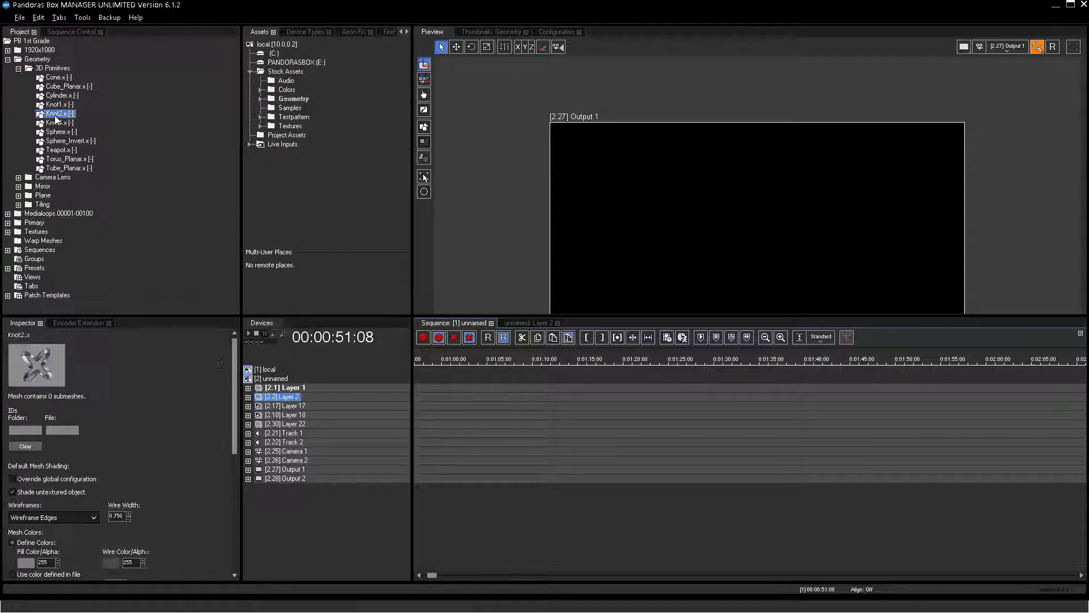
pyautogui.moveTo(55, 115); pyautogui.dragTo(484, 398)
pyautogui.click(506, 361)
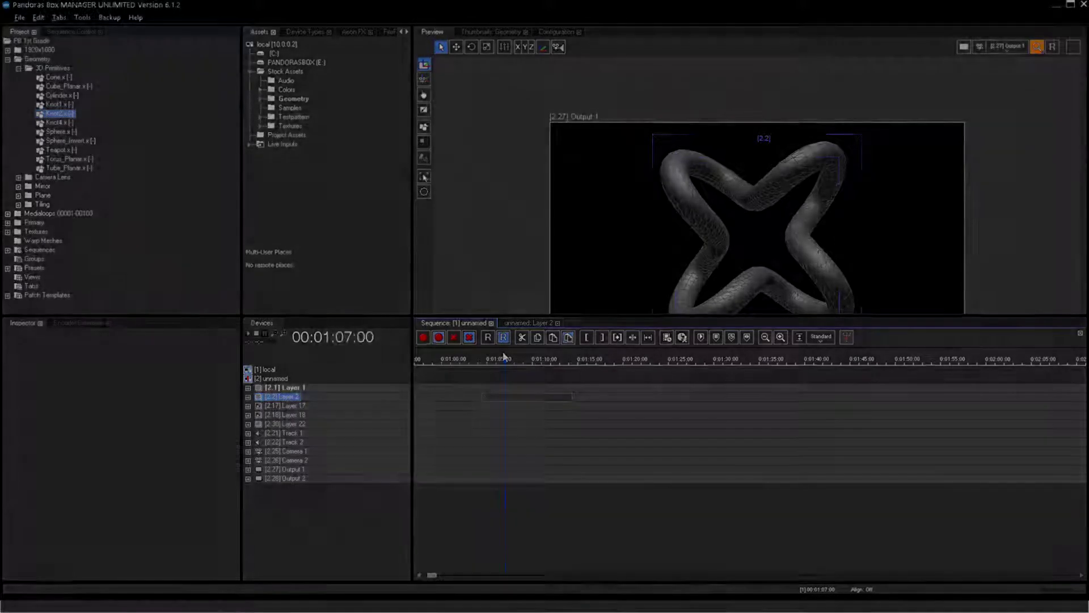
pyautogui.click(525, 322)
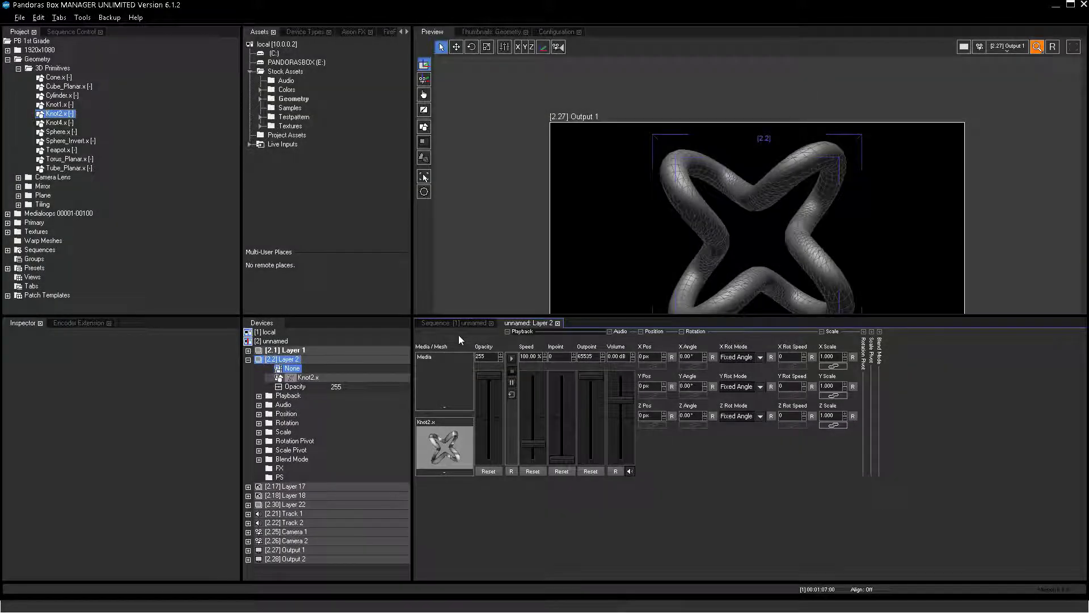
# Step: Texture Layer 2's Knot2 mesh with the cool.png gradient from Textures > Gradients
pyautogui.click(452, 323)
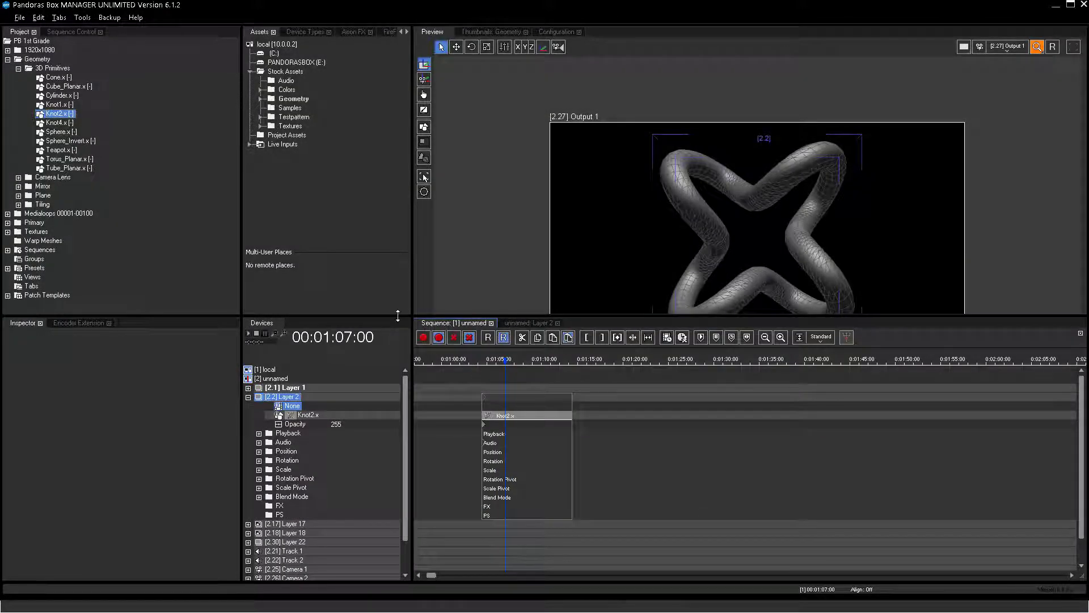
pyautogui.click(7, 231)
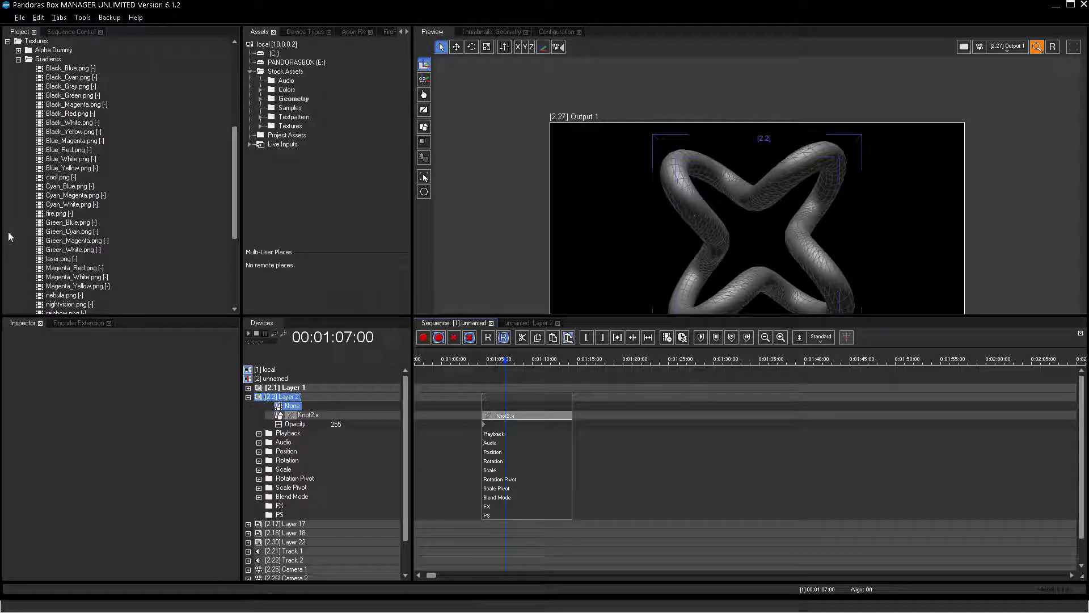
pyautogui.click(57, 177)
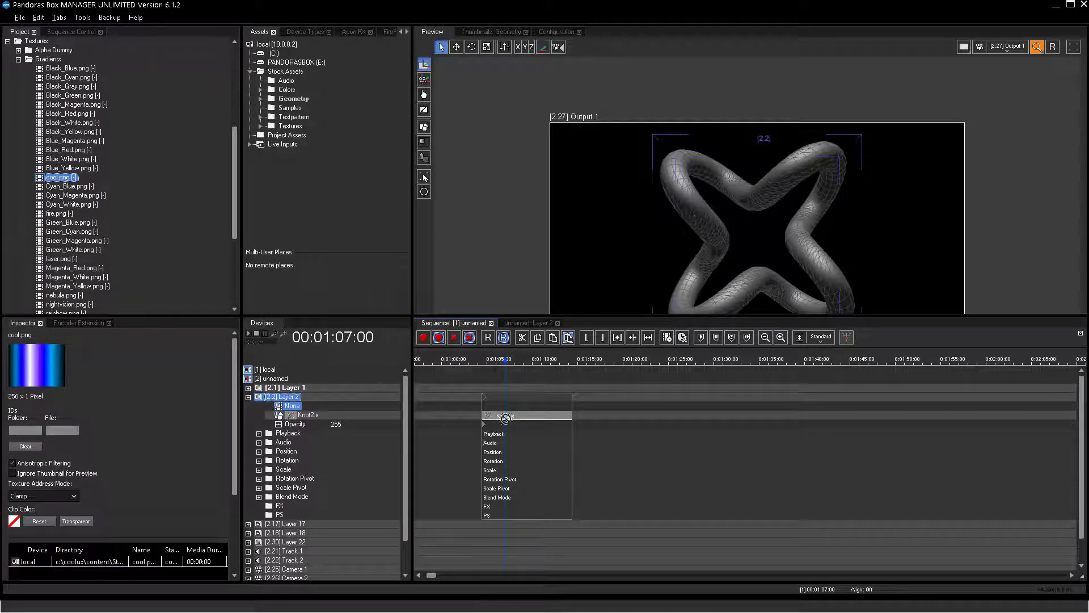
pyautogui.click(521, 399)
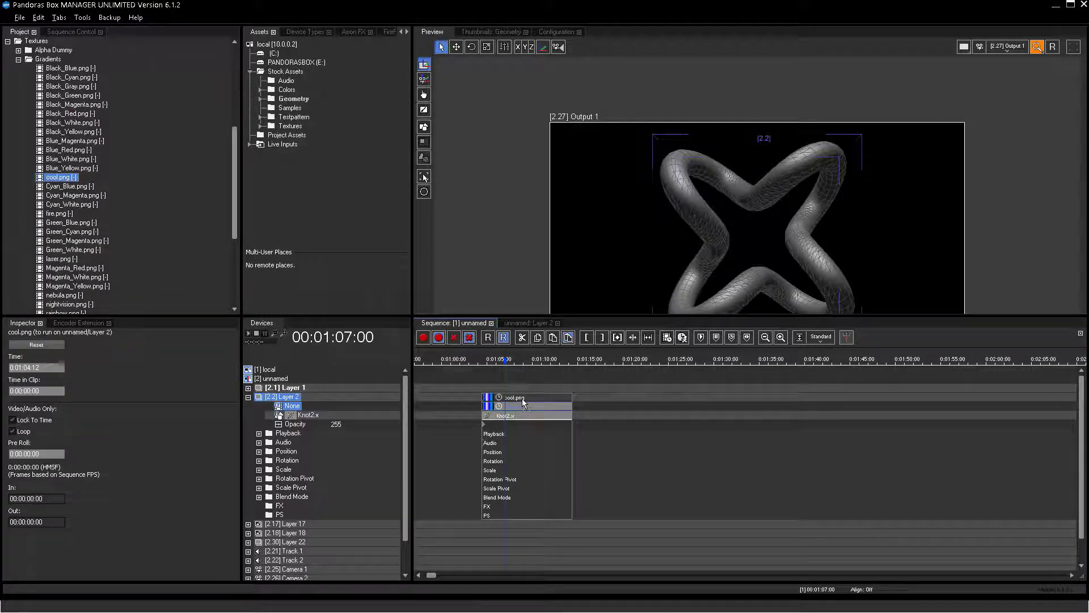
pyautogui.click(492, 363)
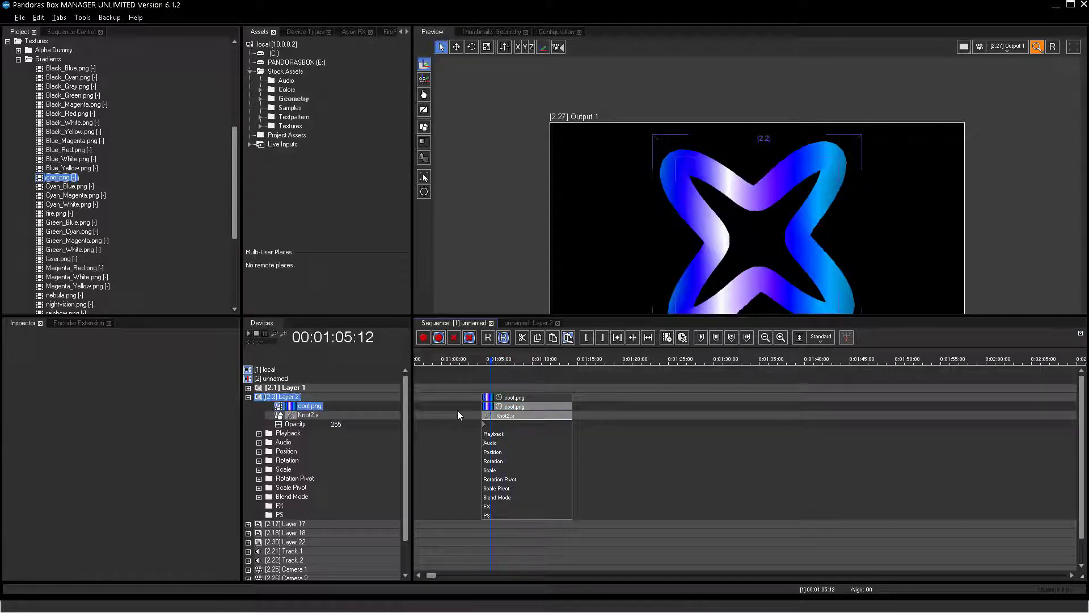
pyautogui.click(548, 324)
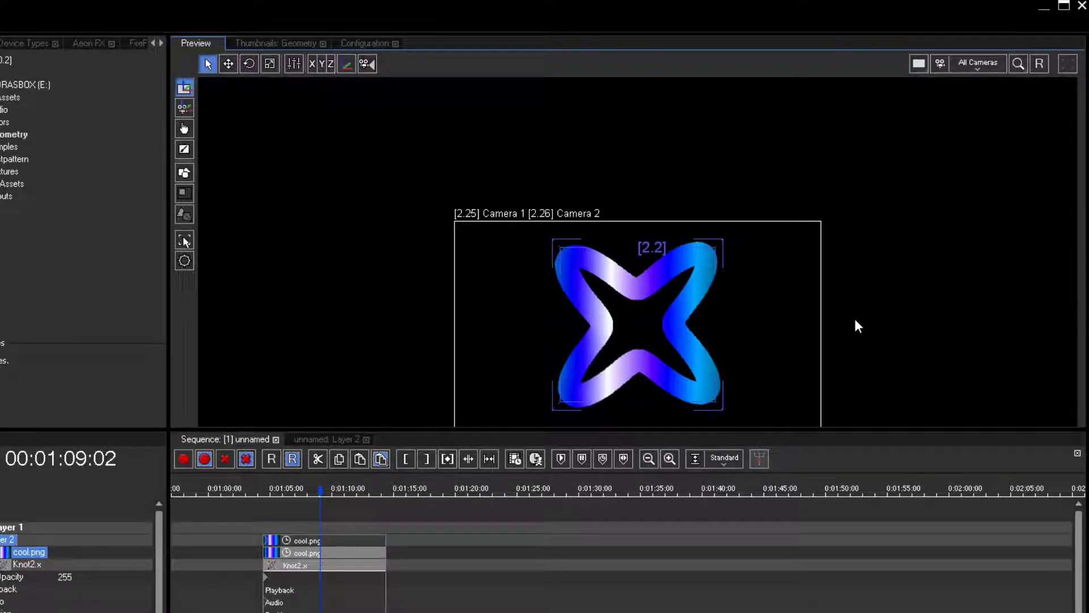
# Step: Zoom the preview in and out, then pan it so the camera frame sits up-left
pyautogui.scroll(5, 856, 319)
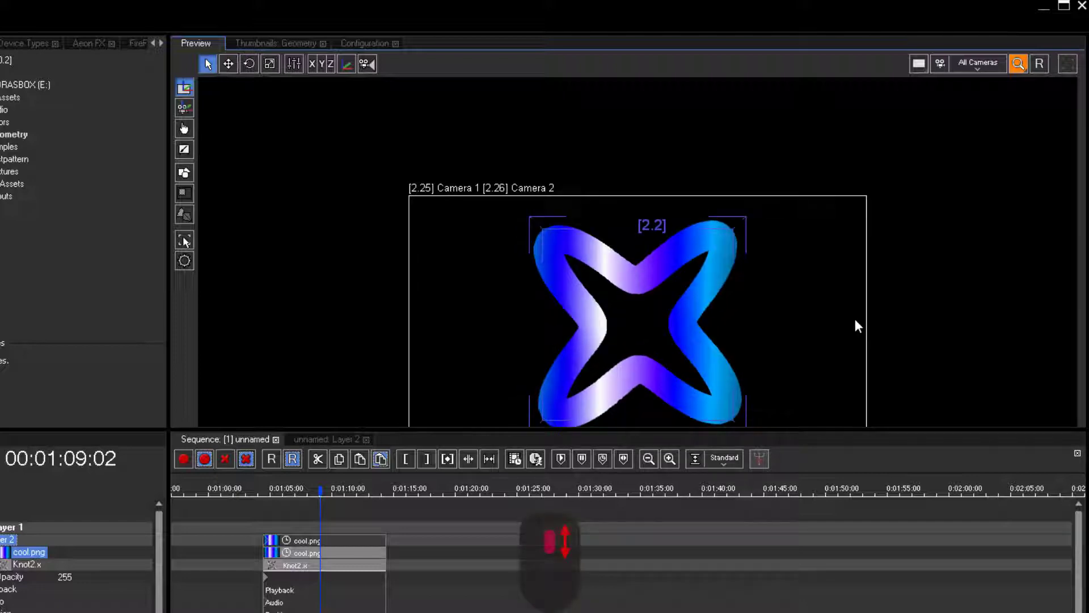
pyautogui.scroll(4, 855, 319)
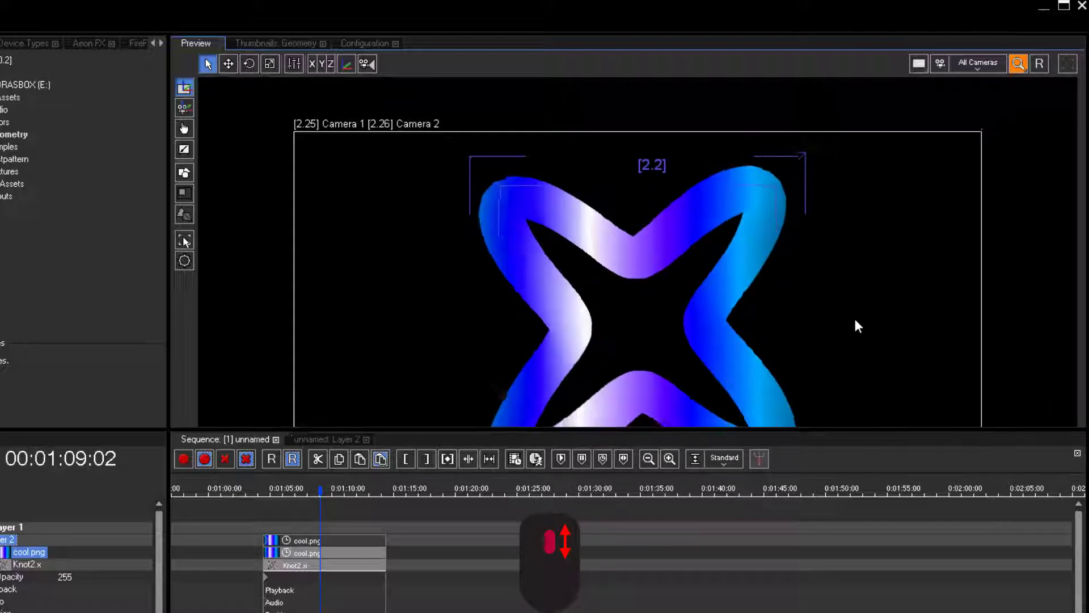
pyautogui.scroll(-5, 858, 325)
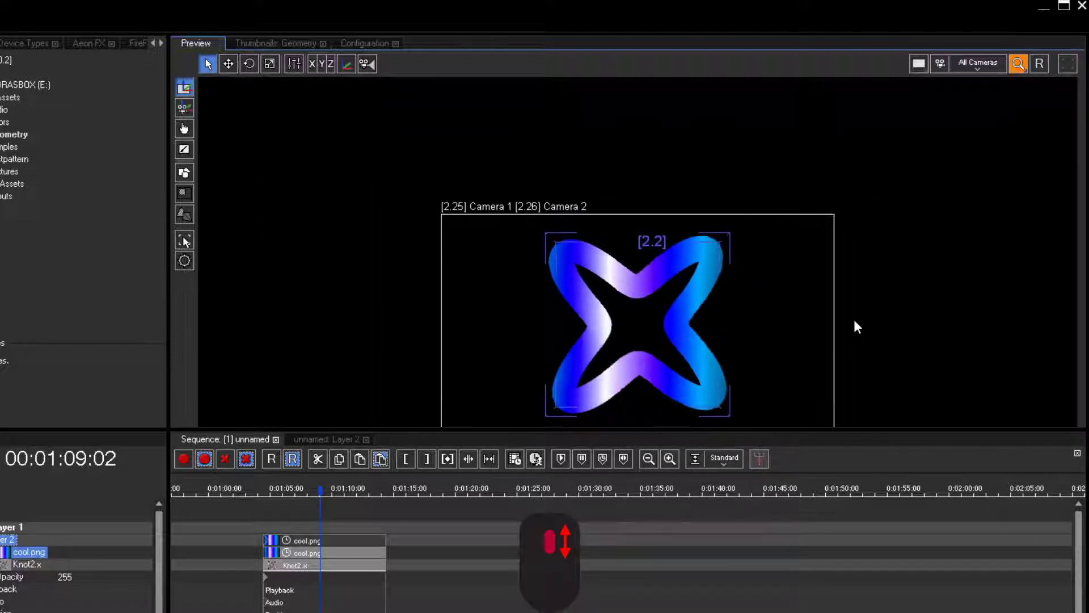
pyautogui.scroll(-3, 855, 321)
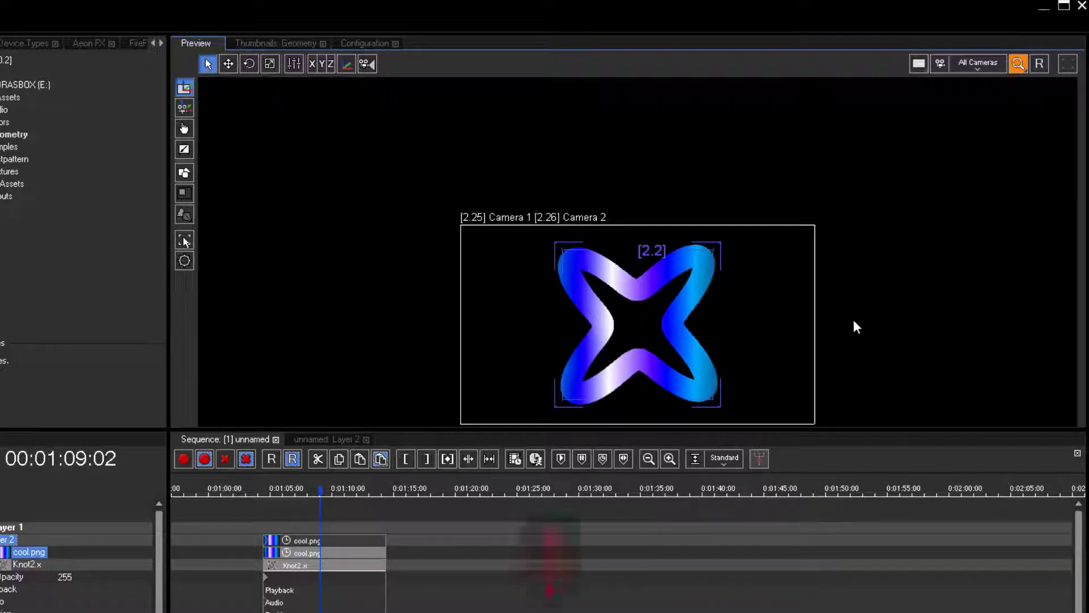
pyautogui.moveTo(852, 326); pyautogui.dragTo(856, 255, button='middle')
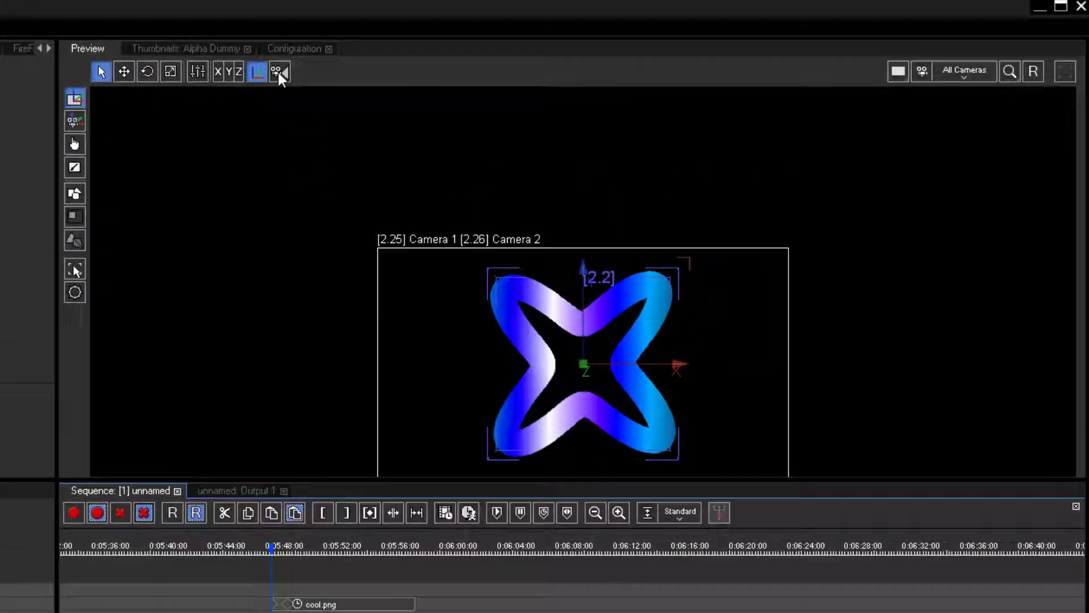
# Step: Show the camera frame overlay, orbit the preview to a side view, and list the available cameras
pyautogui.click(558, 47)
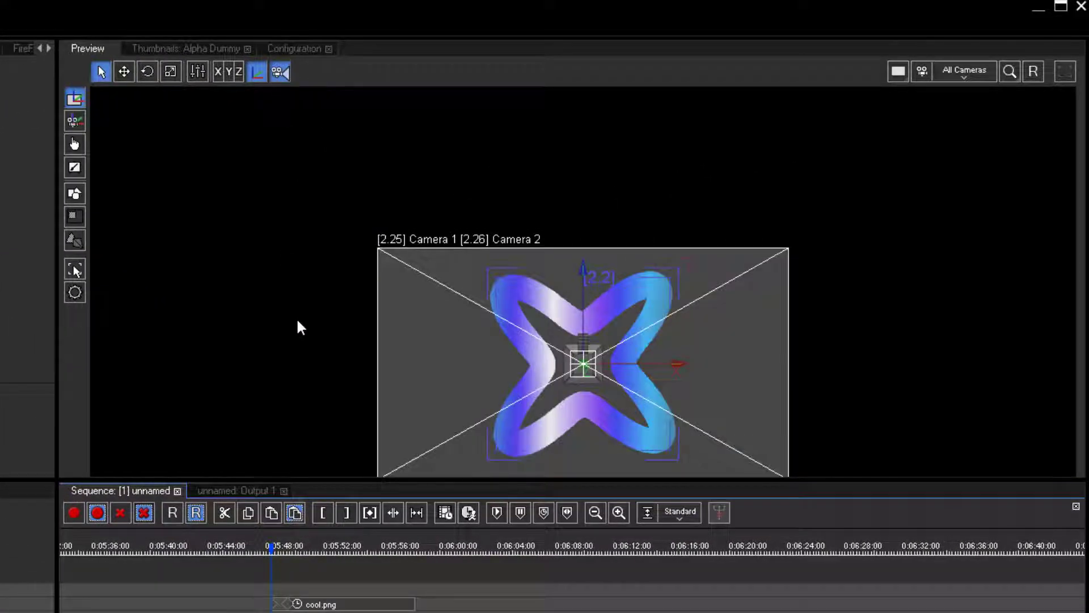
pyautogui.keyDown('alt'); pyautogui.moveTo(826, 388); pyautogui.dragTo(965, 314, button='middle'); pyautogui.keyUp('alt')
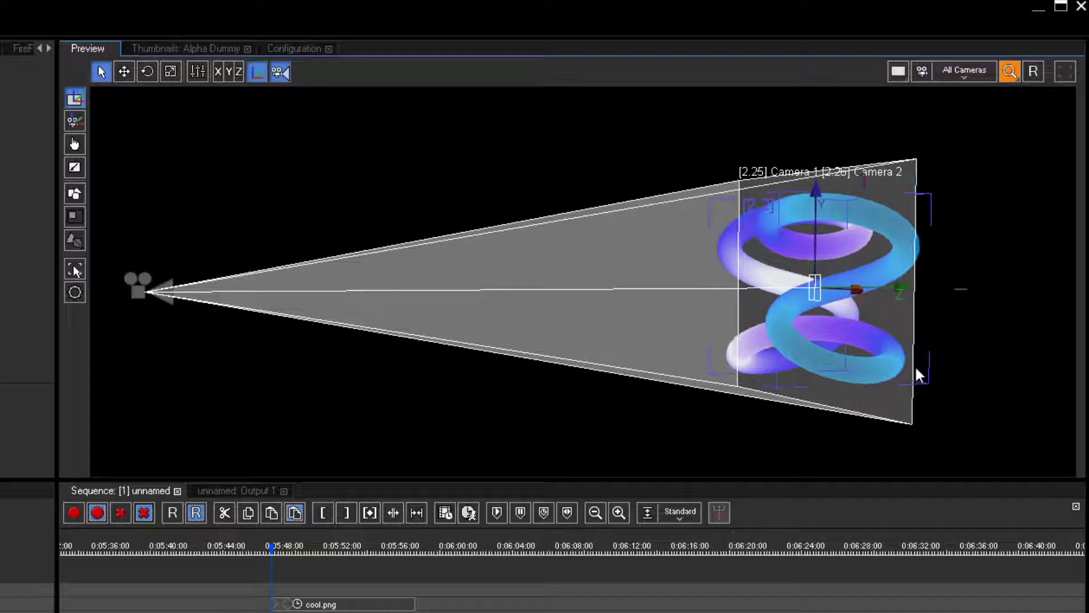
pyautogui.click(979, 67)
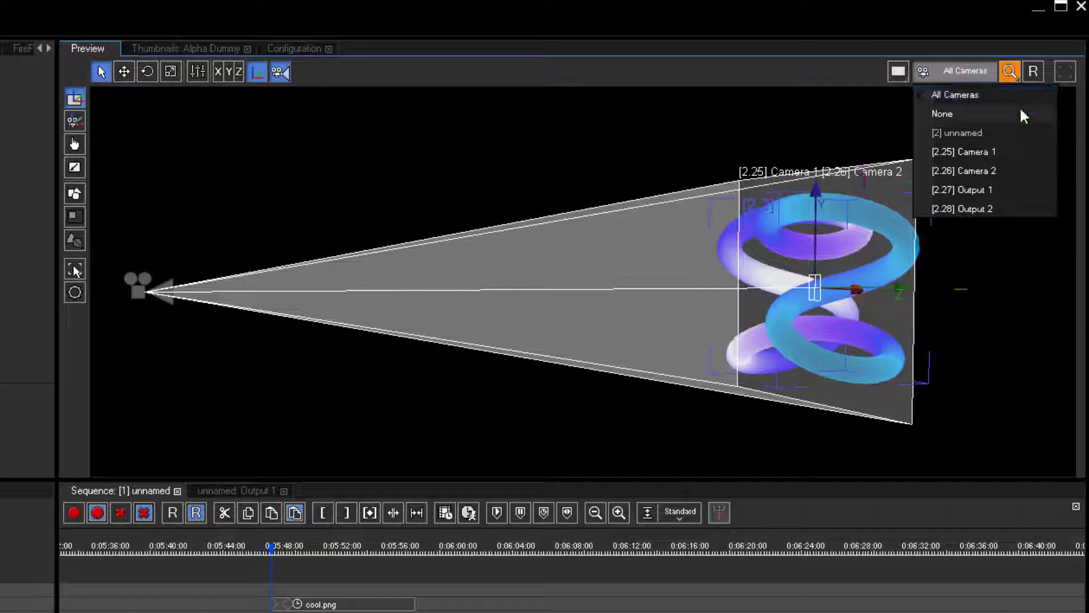
# Step: Zoom out and tilt the preview, then view the scene through [2.27] Output 1 instead of Camera 1
pyautogui.click(1016, 152)
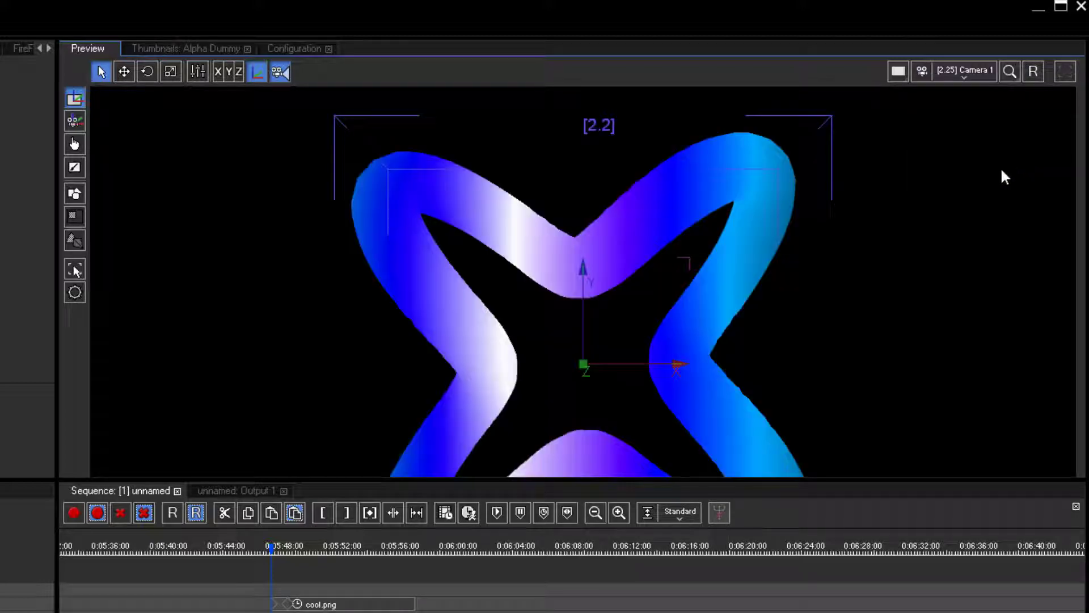
pyautogui.scroll(-3, 757, 317)
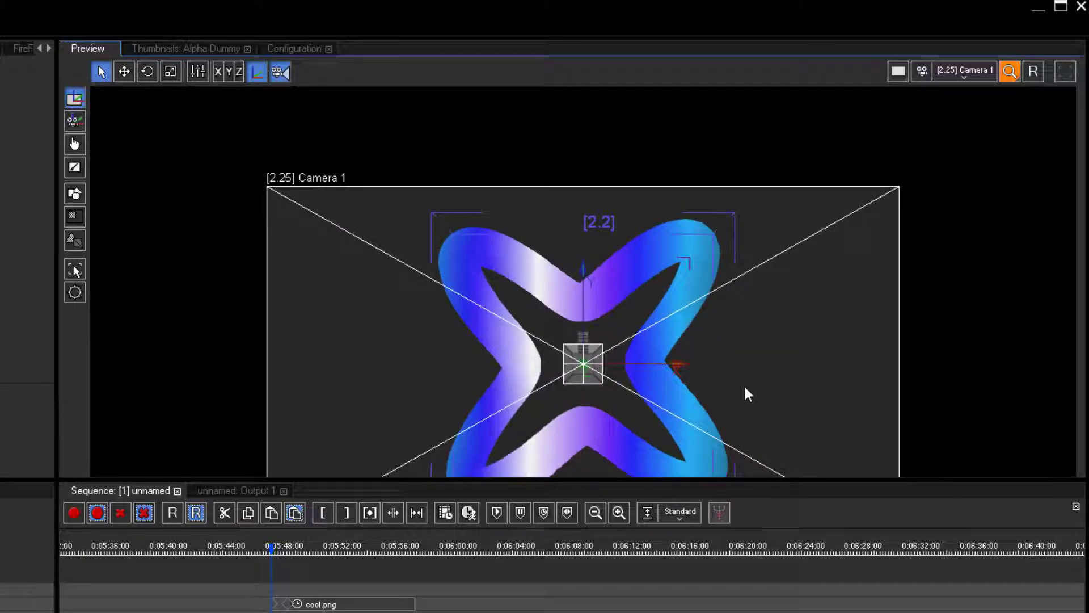
pyautogui.moveTo(743, 383); pyautogui.dragTo(751, 318, button='middle')
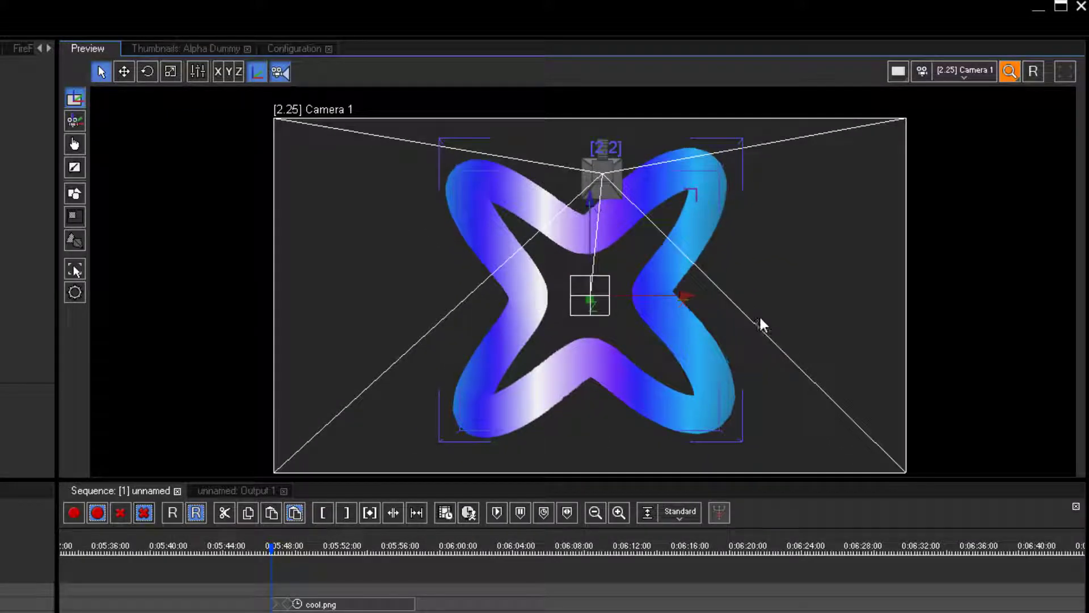
pyautogui.click(981, 74)
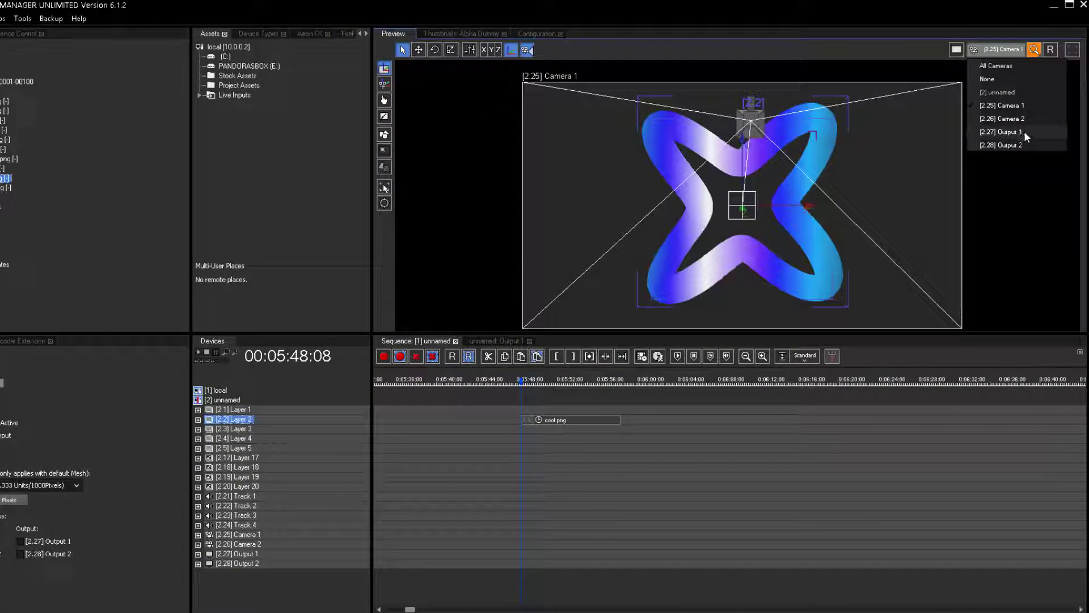
pyautogui.click(1024, 132)
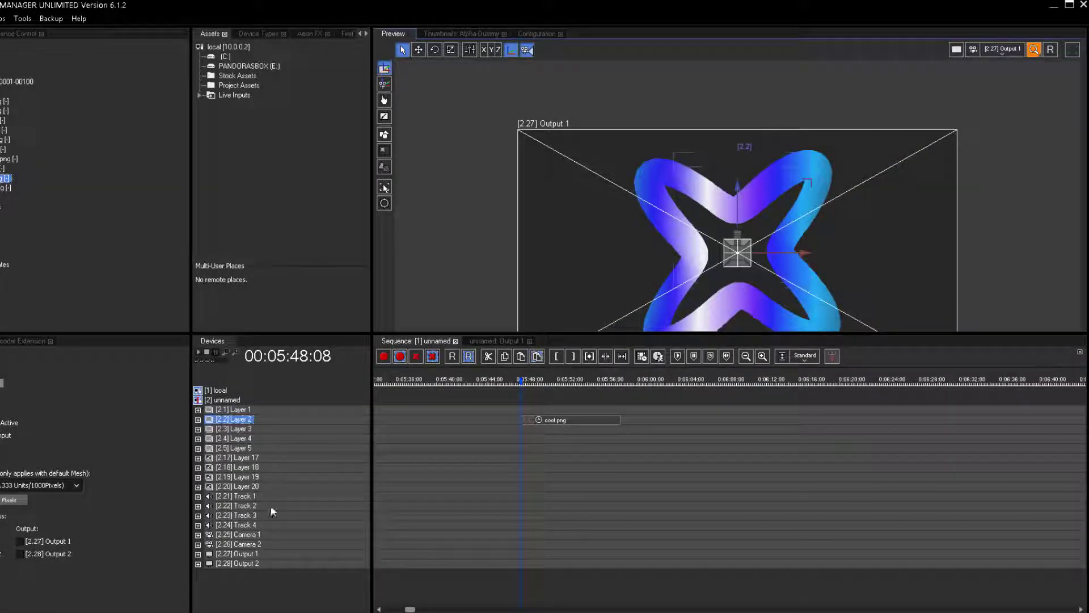
# Step: Expand [2.27] Output 1 in the Devices tree to show its State, Object, Viewport, Target and Settings
pyautogui.click(197, 554)
pyautogui.scroll(-1, 217, 550)
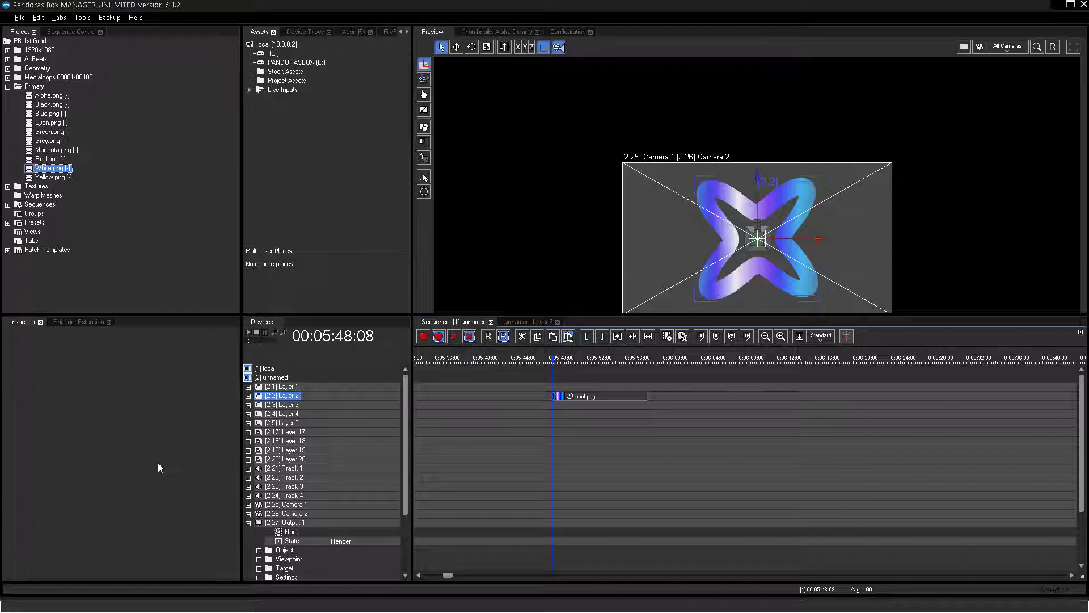
# Step: Keyframe Layer 2's Z Pos at about 2285 px so the knot sits farther back
pyautogui.click(248, 396)
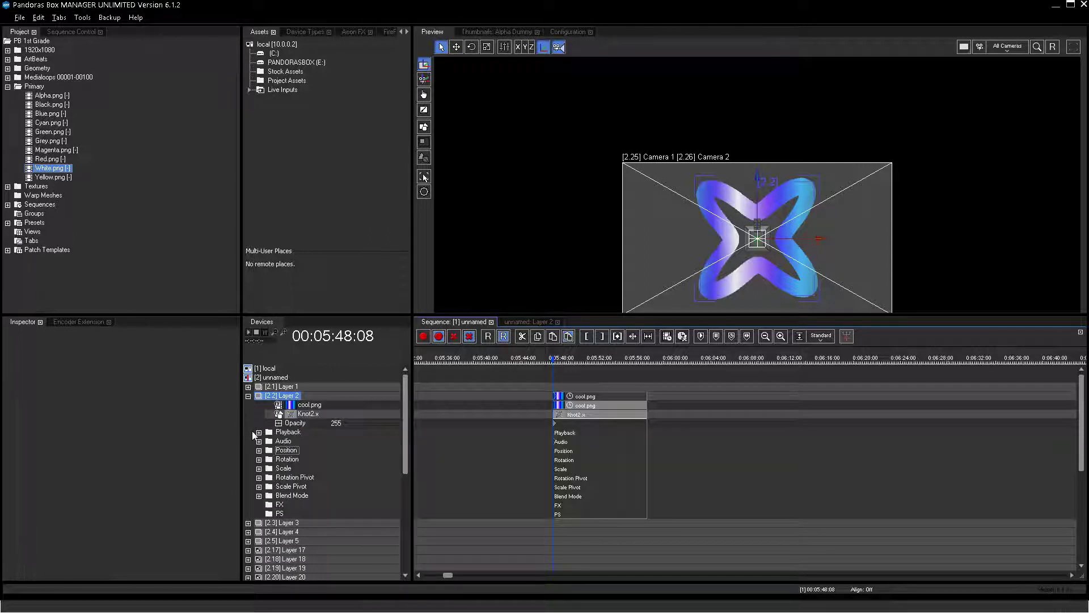
pyautogui.click(258, 451)
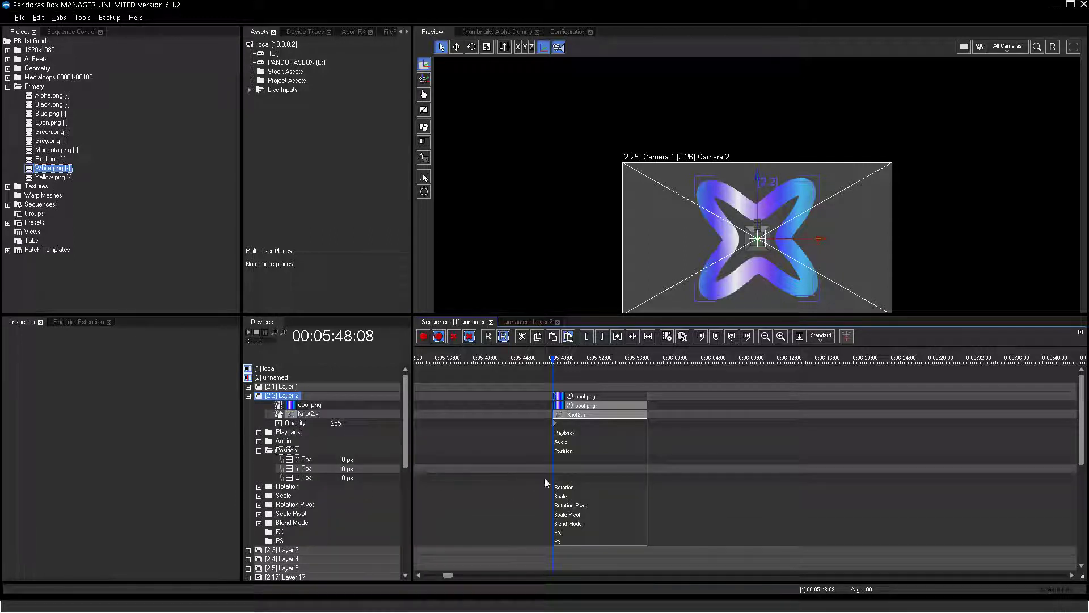
pyautogui.doubleClick(568, 480)
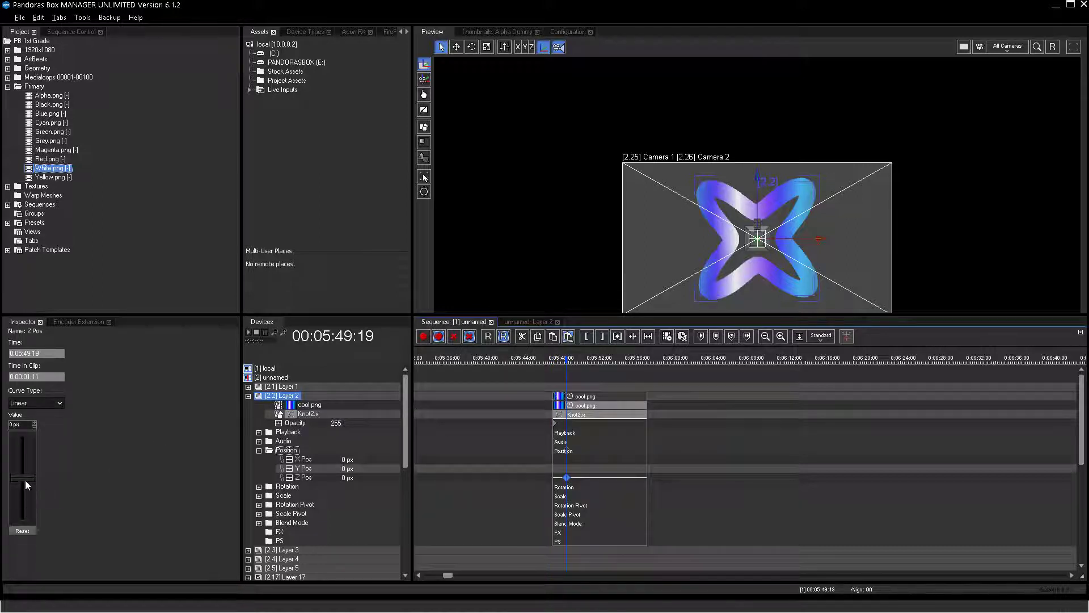
pyautogui.moveTo(25, 480)
pyautogui.mouseDown()
pyautogui.moveTo(32, 462)
pyautogui.moveTo(33, 490)
pyautogui.moveTo(35, 479)
pyautogui.mouseUp()
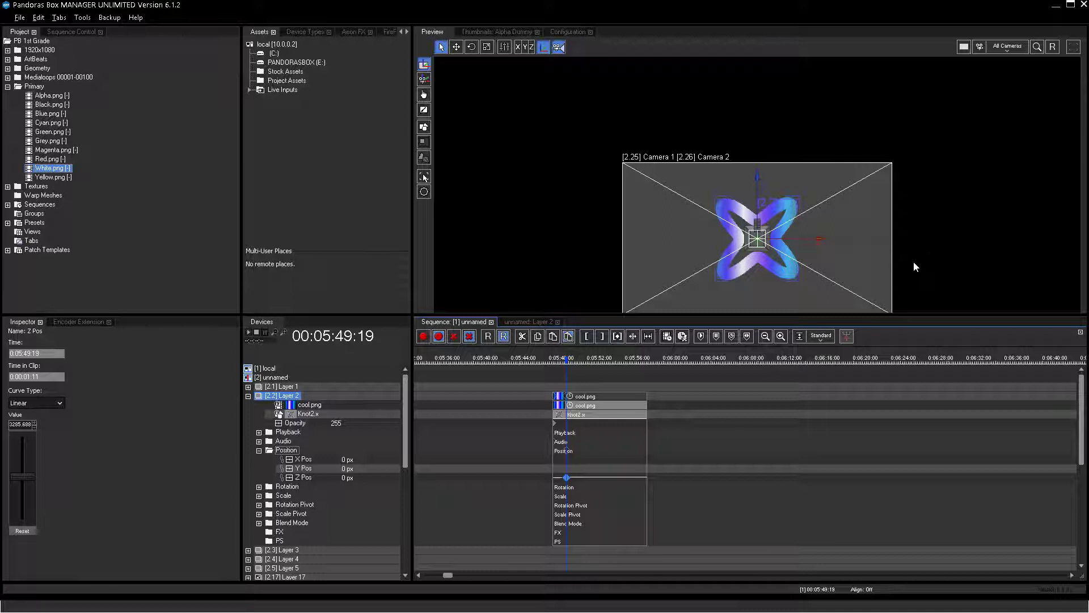
# Step: Orbit the preview sideways, return Z Pos to 0 px, and list Layer 2's Position, Rotation and Scale
pyautogui.scroll(-2, 900, 264)
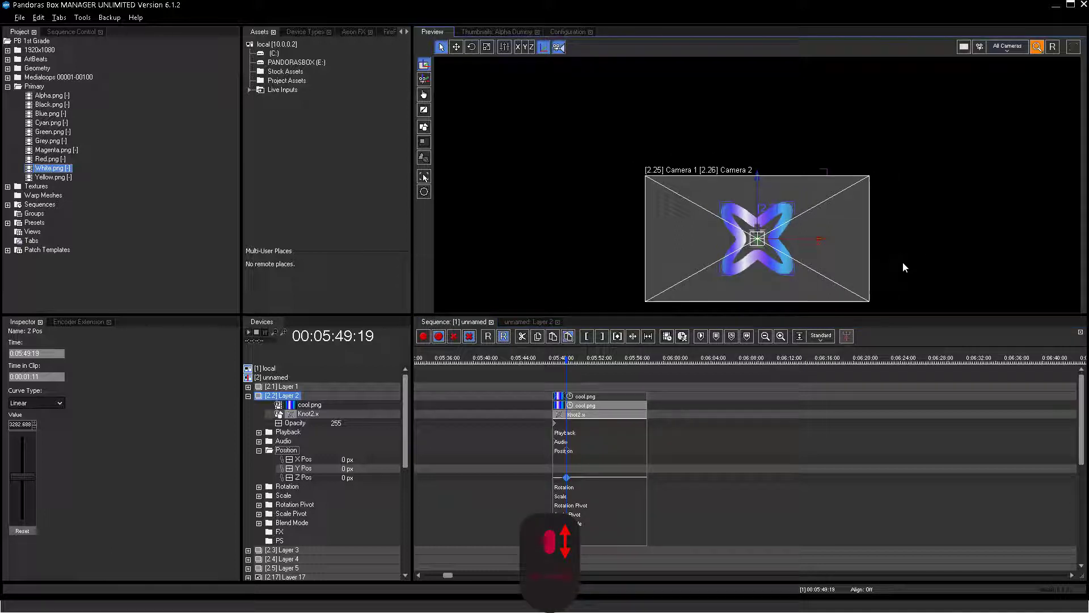
pyautogui.keyDown('alt'); pyautogui.moveTo(903, 261); pyautogui.dragTo(859, 260, button='middle'); pyautogui.keyUp('alt')
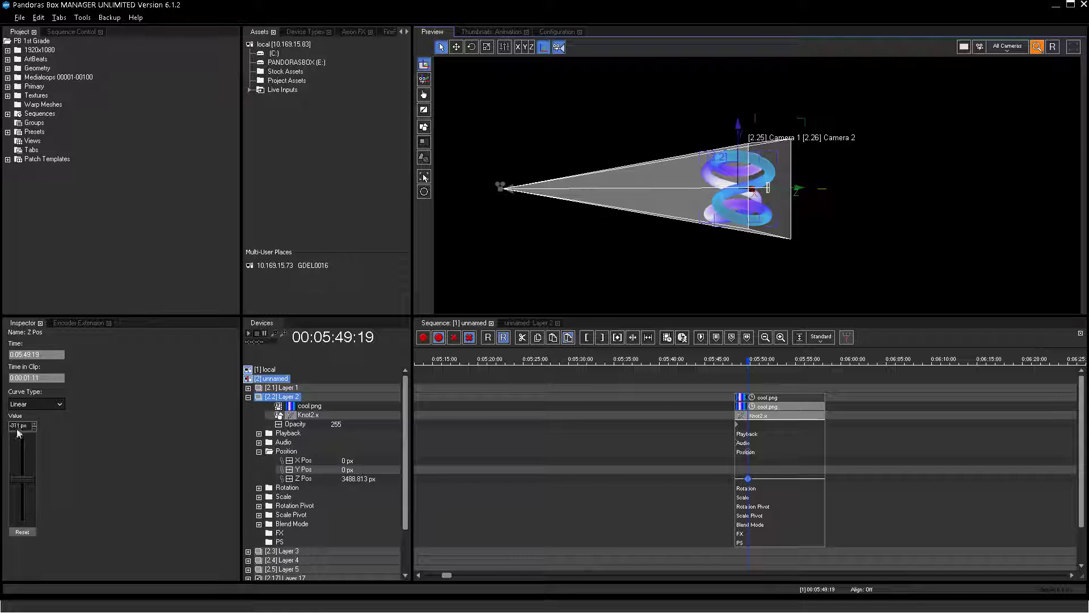
pyautogui.moveTo(17, 434)
pyautogui.mouseDown()
pyautogui.moveTo(7, 520)
pyautogui.moveTo(20, 416)
pyautogui.mouseUp()
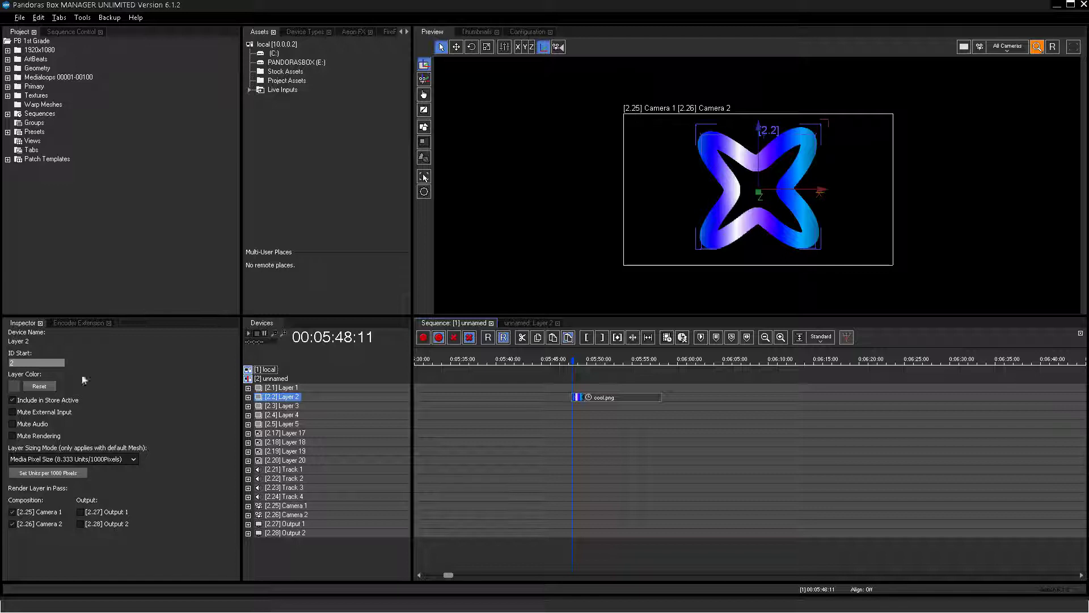
pyautogui.click(248, 396)
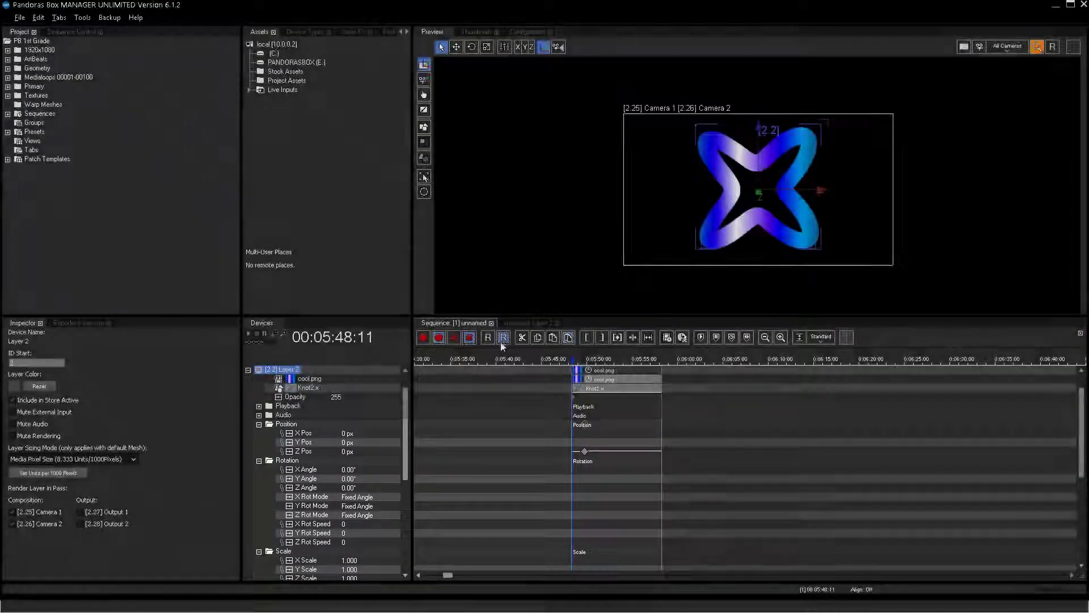
# Step: Switch to the 'unnamed: Layer 2' tab to show Layer 2's opacity, playback, position, rotation and scale settings
pyautogui.click(520, 323)
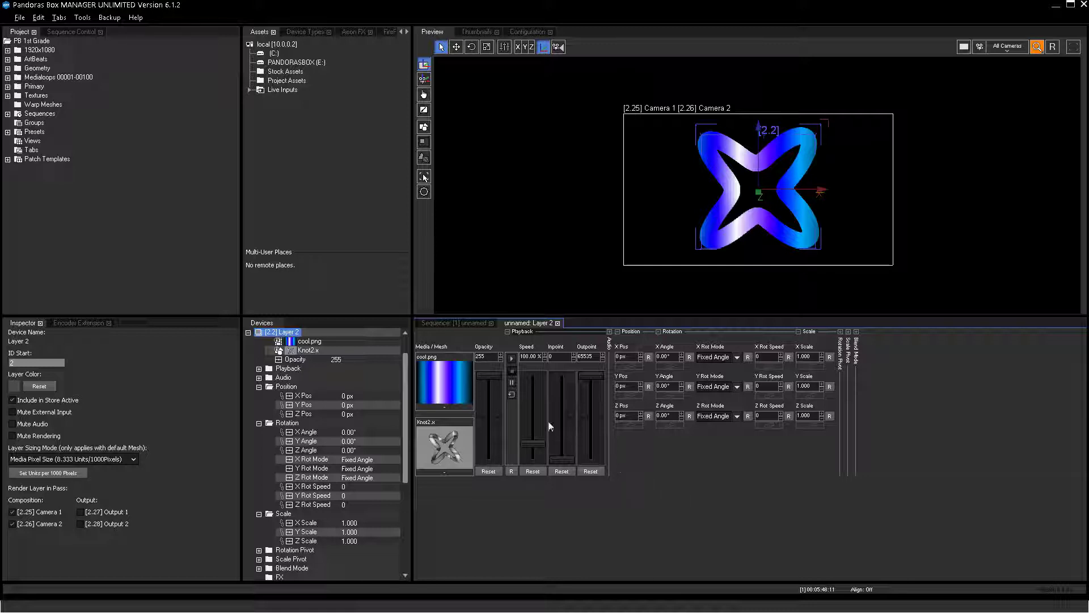
pyautogui.moveTo(492, 375)
pyautogui.mouseDown()
pyautogui.moveTo(480, 465)
pyautogui.moveTo(483, 374)
pyautogui.mouseUp()
pyautogui.scroll(-4, 482, 373)
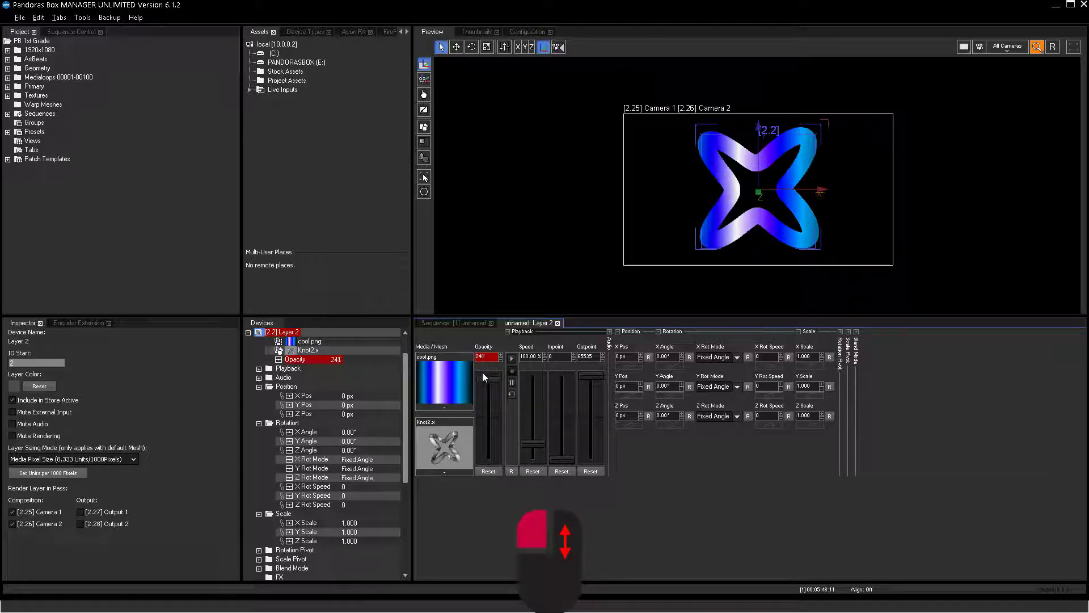
pyautogui.scroll(4, 482, 377)
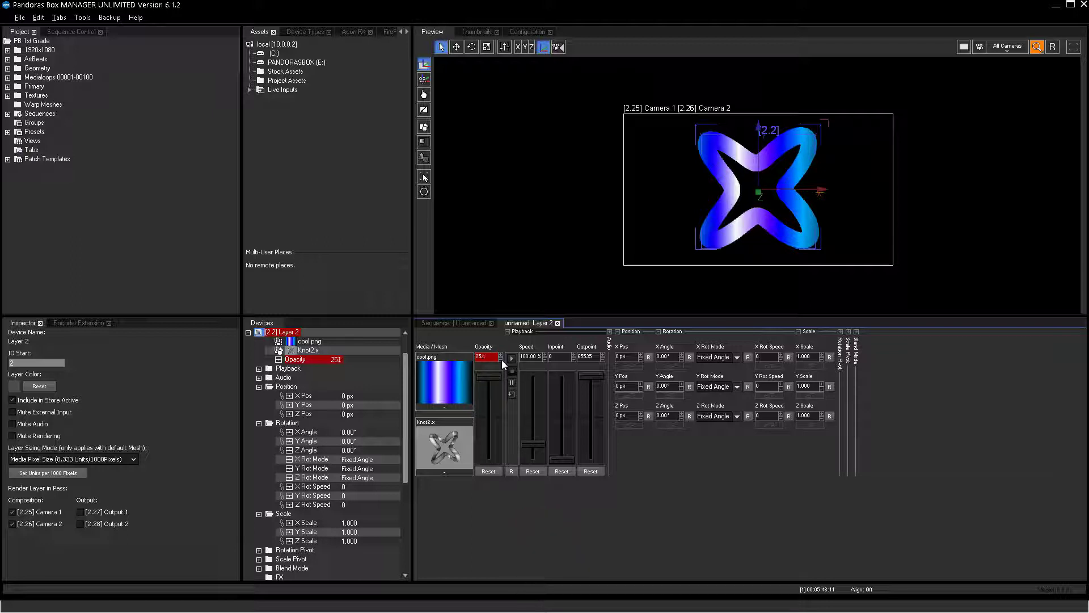
pyautogui.scroll(-4, 501, 359)
pyautogui.scroll(4, 502, 357)
pyautogui.doubleClick(493, 357)
pyautogui.write('125')
pyautogui.press('Return')
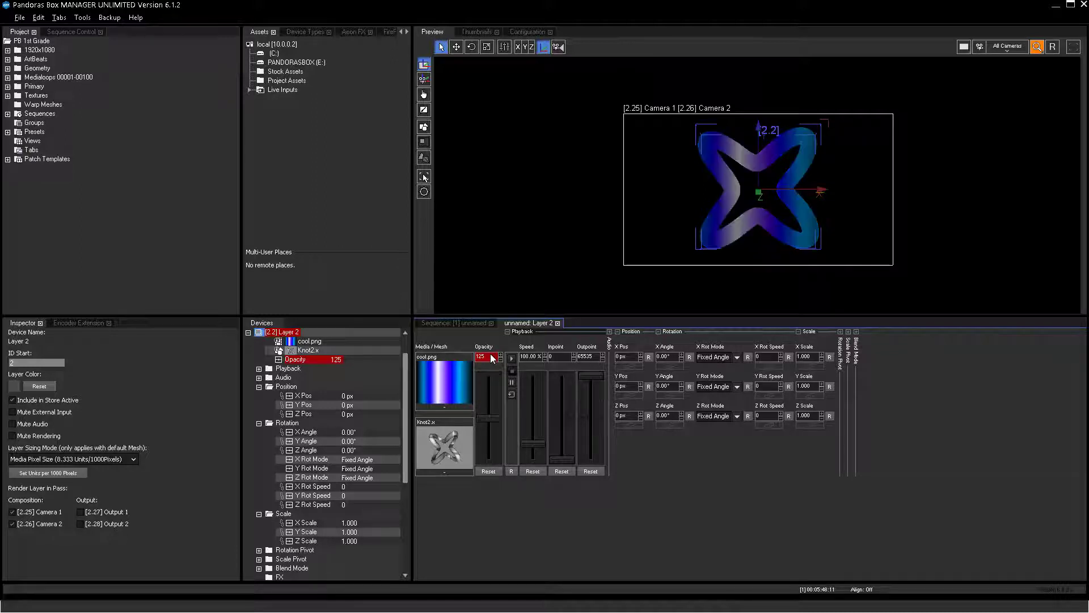
pyautogui.doubleClick(493, 357)
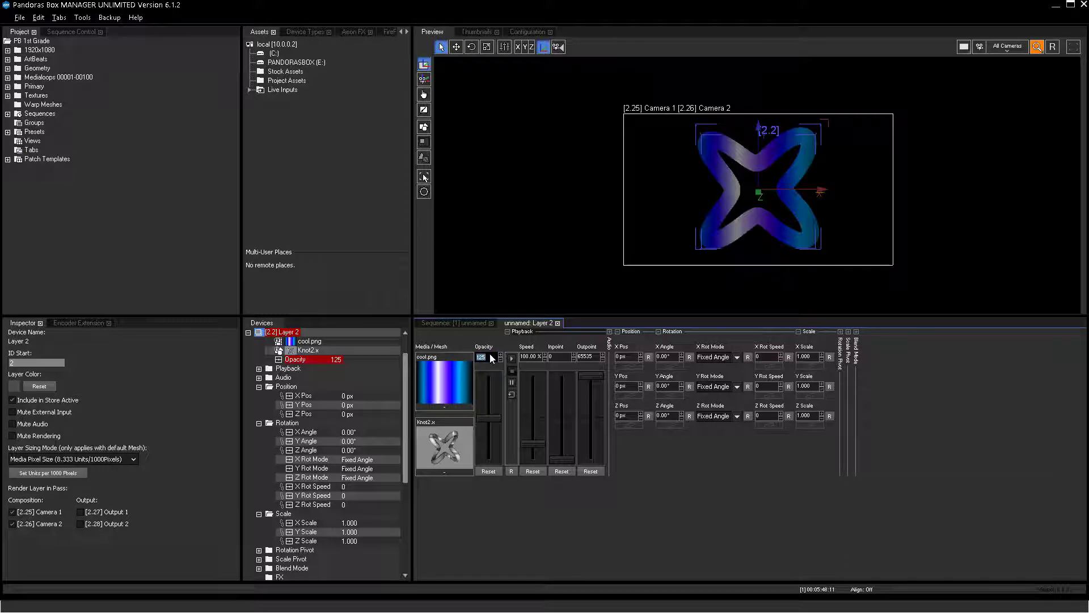
pyautogui.write('255')
pyautogui.press('Return')
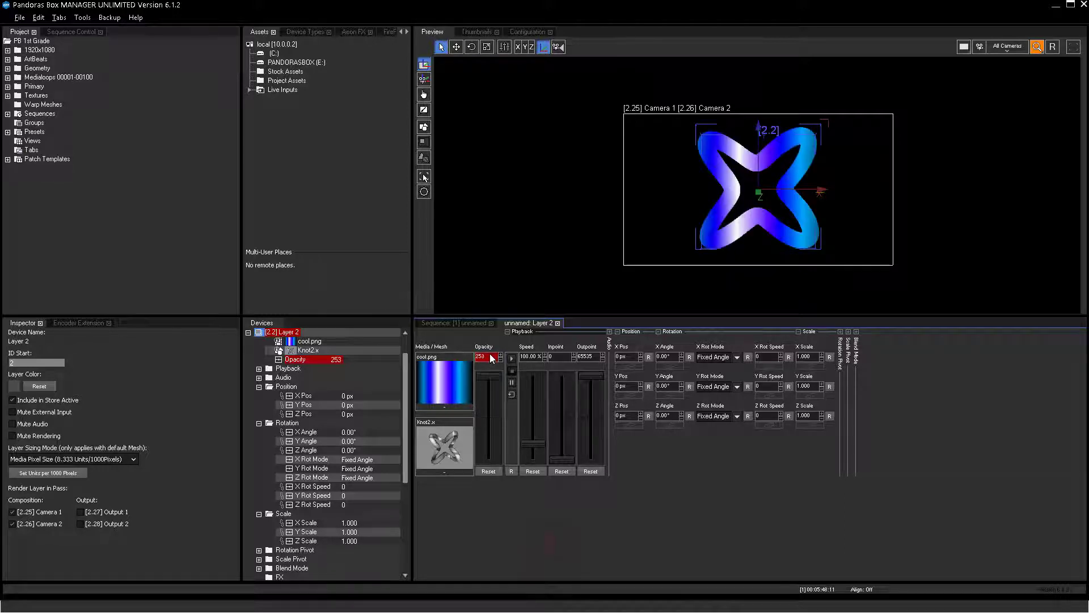
pyautogui.scroll(-20, 491, 358)
pyautogui.scroll(-20, 491, 358)
pyautogui.scroll(20, 489, 359)
pyautogui.scroll(11, 489, 359)
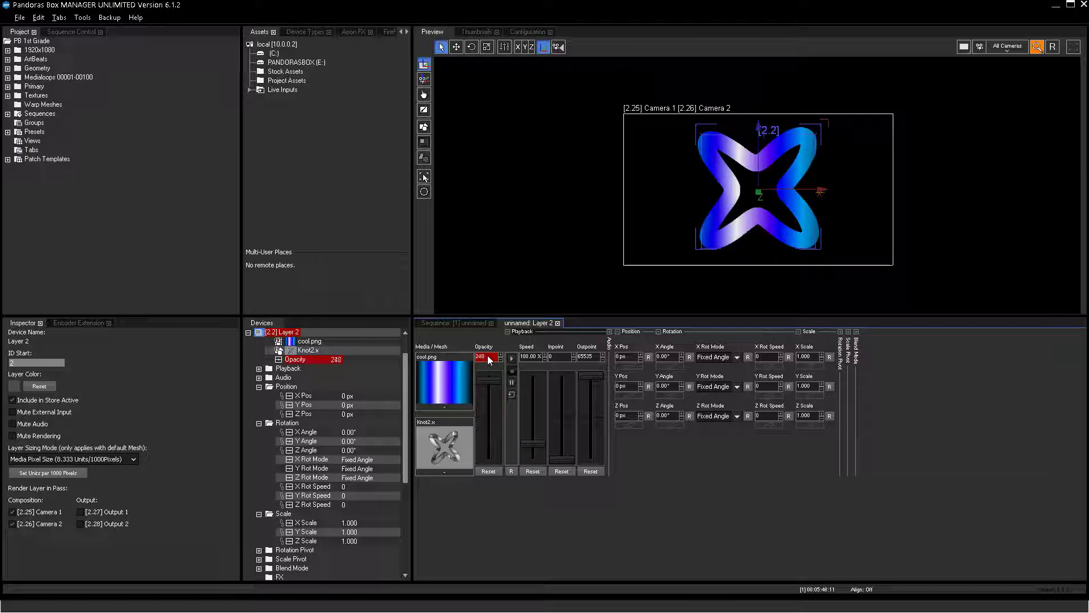
pyautogui.click(486, 471)
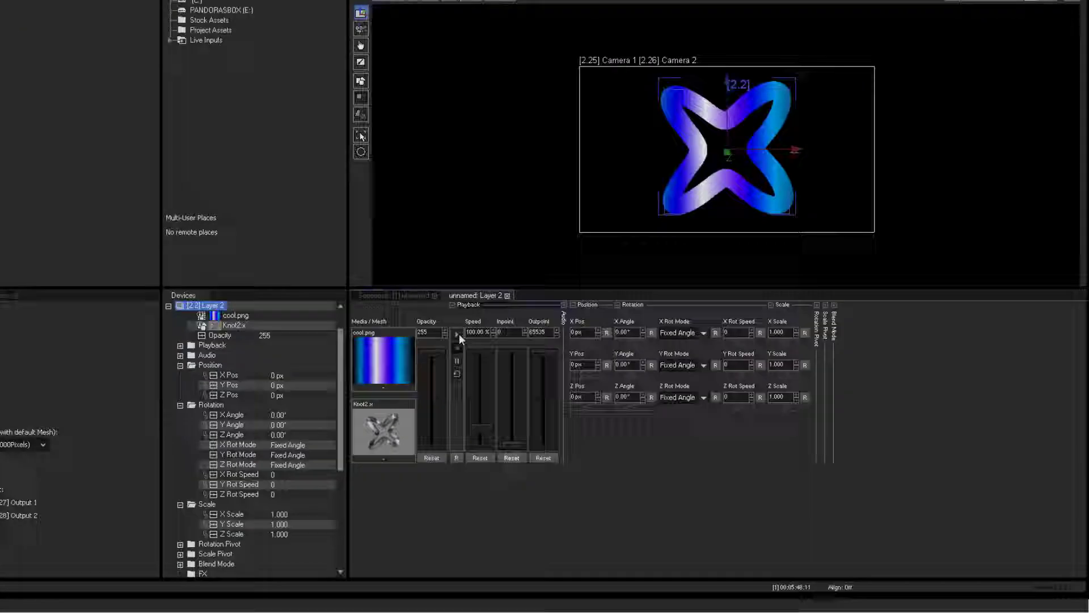
pyautogui.click(458, 334)
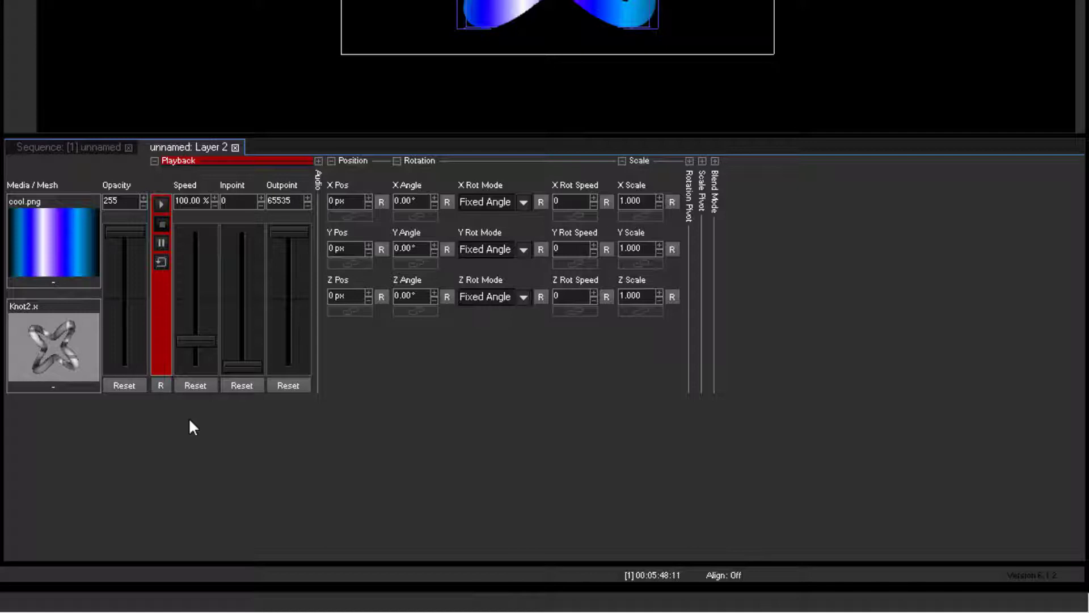
pyautogui.click(161, 385)
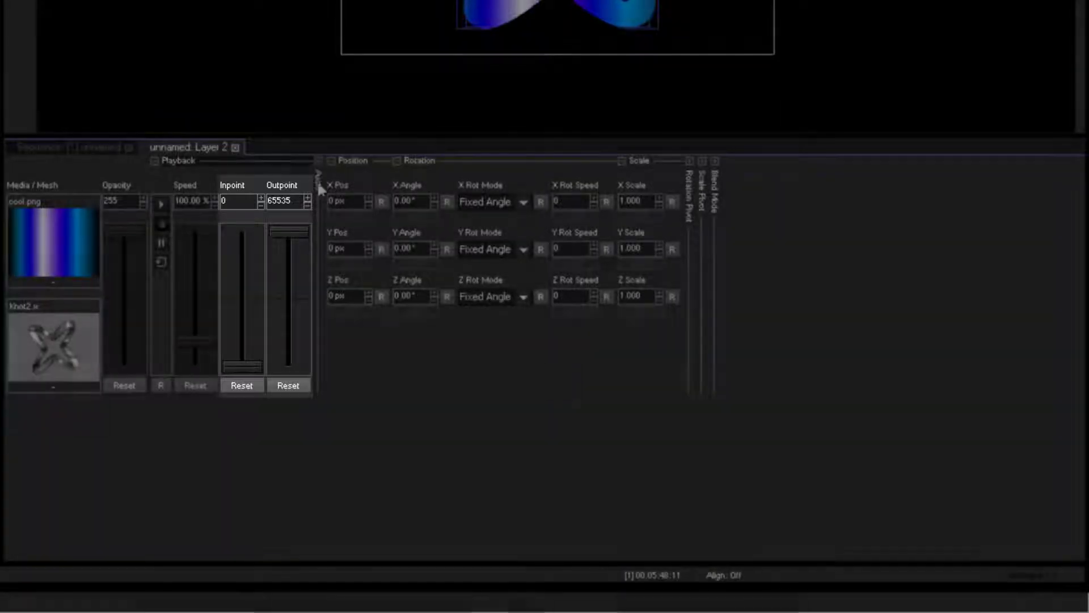
pyautogui.click(317, 161)
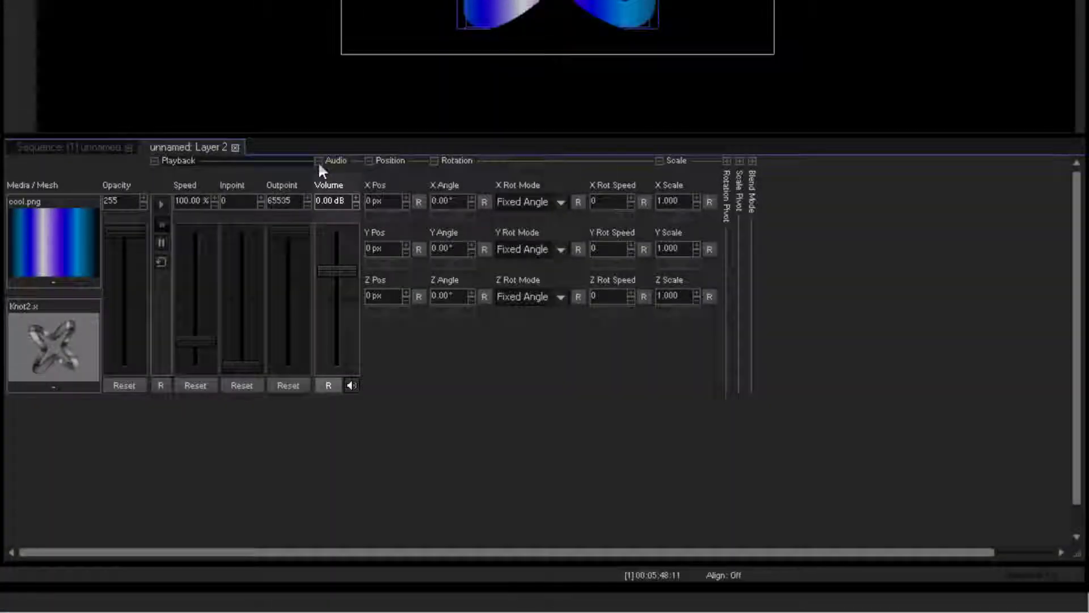
pyautogui.click(317, 161)
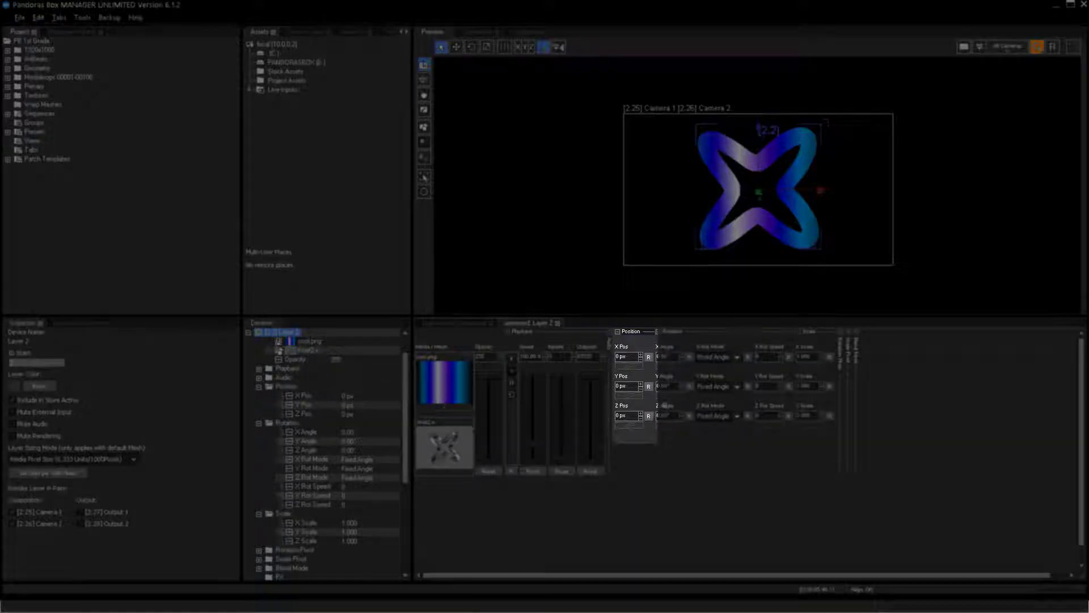
pyautogui.click(628, 356)
pyautogui.write('250')
pyautogui.press('Return')
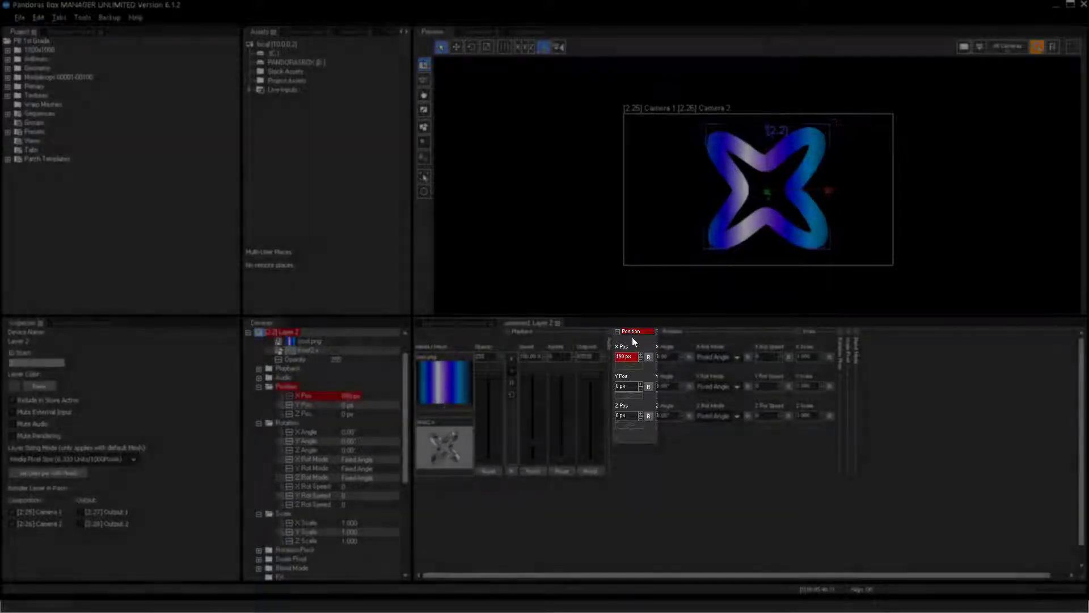
pyautogui.moveTo(630, 356); pyautogui.dragTo(634, 463)
pyautogui.click(648, 357)
pyautogui.click(648, 386)
pyautogui.click(648, 416)
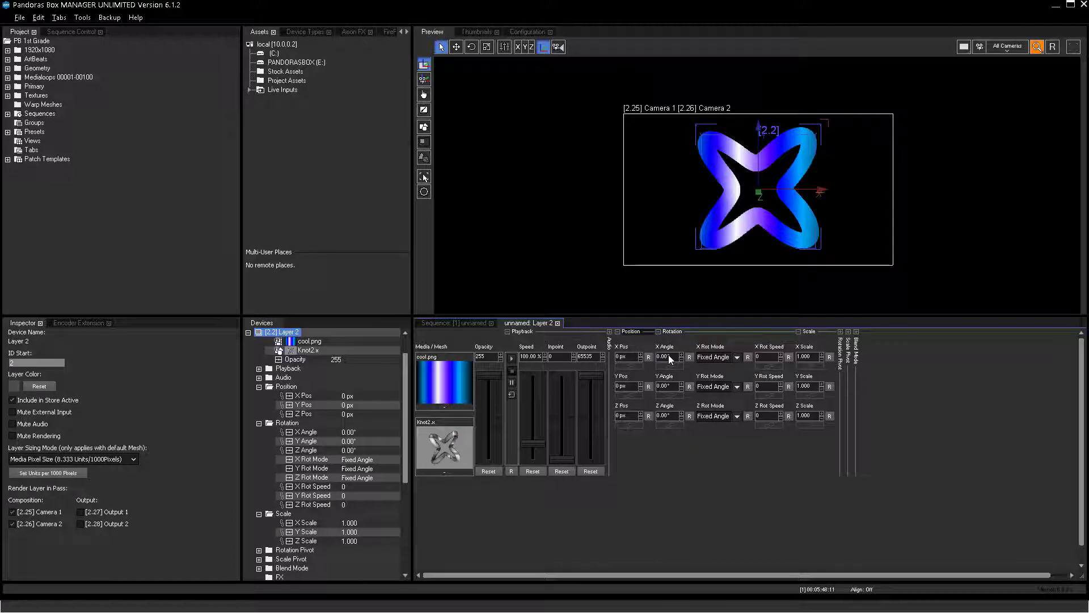
# Step: Tilt the knot to X Angle -20.00°, Y Angle 27.50° and Z Angle -8.00°
pyautogui.moveTo(670, 358)
pyautogui.mouseDown()
pyautogui.moveTo(670, 306)
pyautogui.moveTo(664, 389)
pyautogui.moveTo(689, 322)
pyautogui.moveTo(672, 355)
pyautogui.mouseUp()
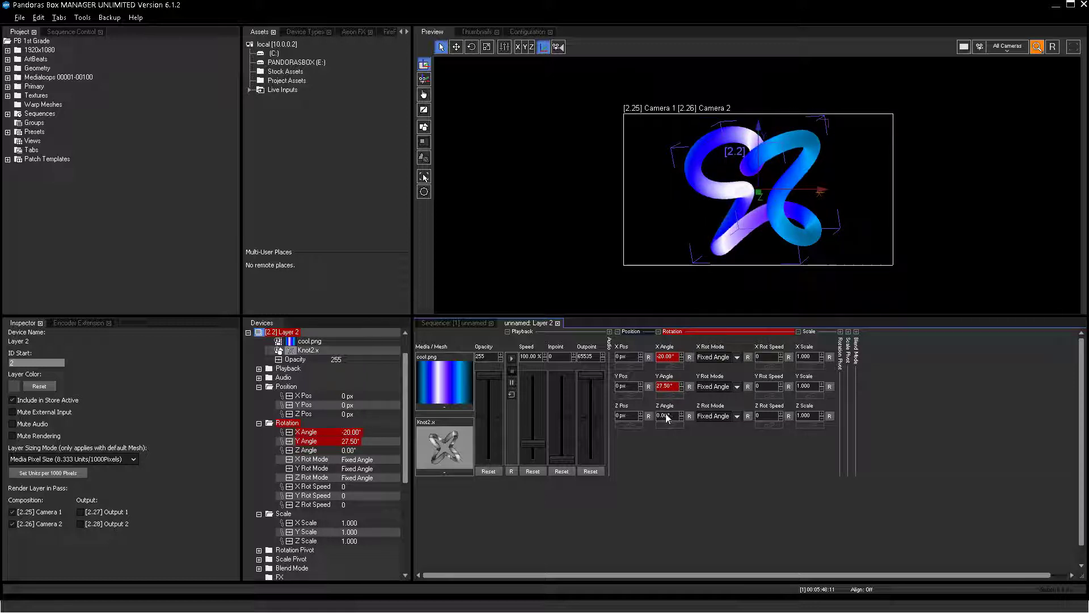
pyautogui.moveTo(667, 417)
pyautogui.mouseDown()
pyautogui.moveTo(678, 356)
pyautogui.moveTo(667, 423)
pyautogui.mouseUp()
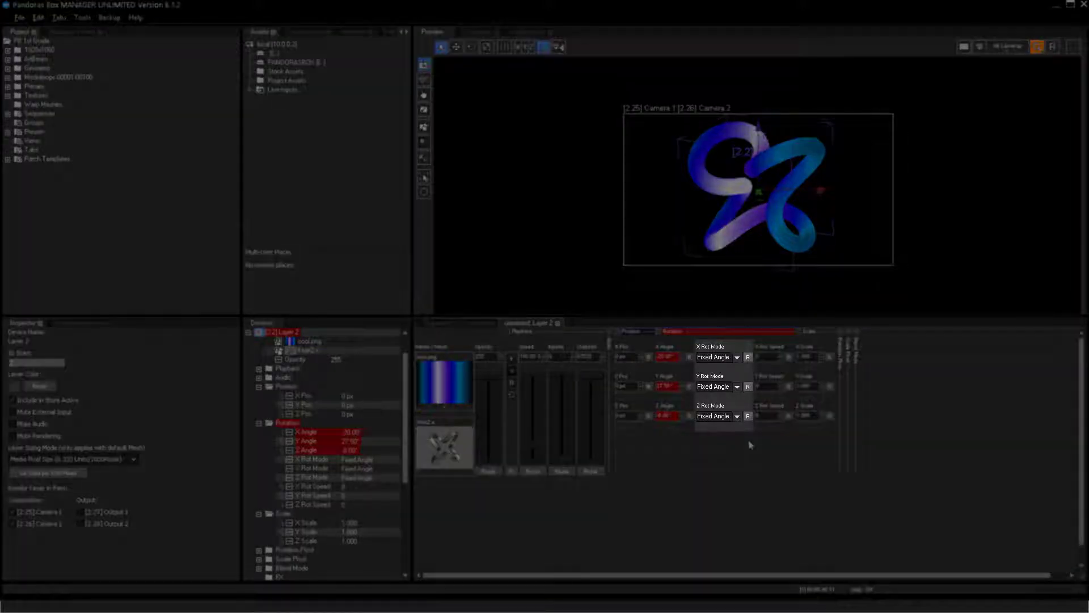
pyautogui.click(736, 358)
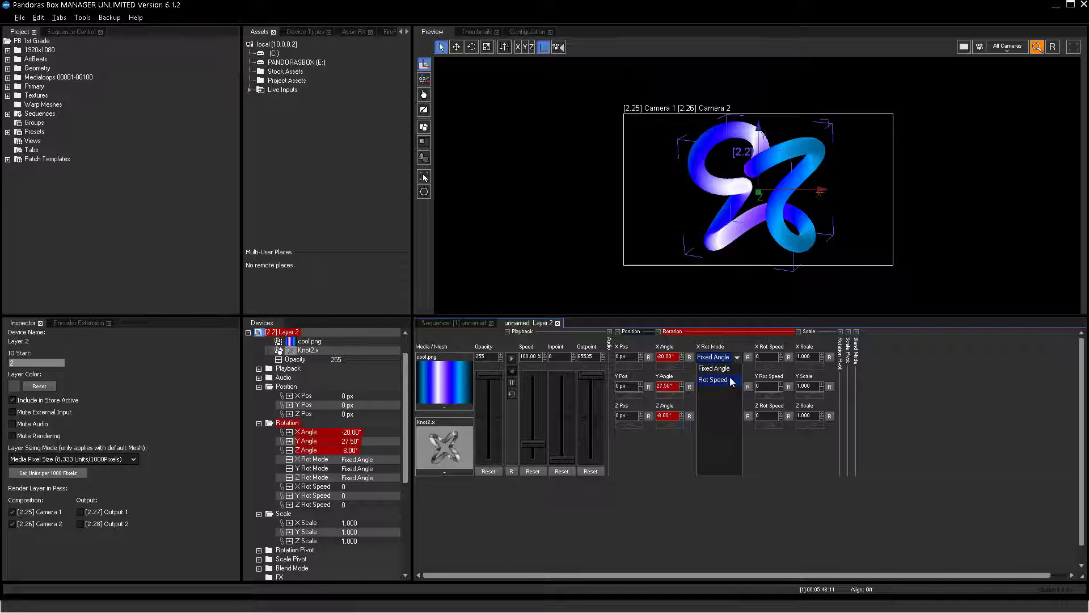
# Step: Switch X Rot Mode to Rot Speed and set X Rot Speed to 3600
pyautogui.click(726, 379)
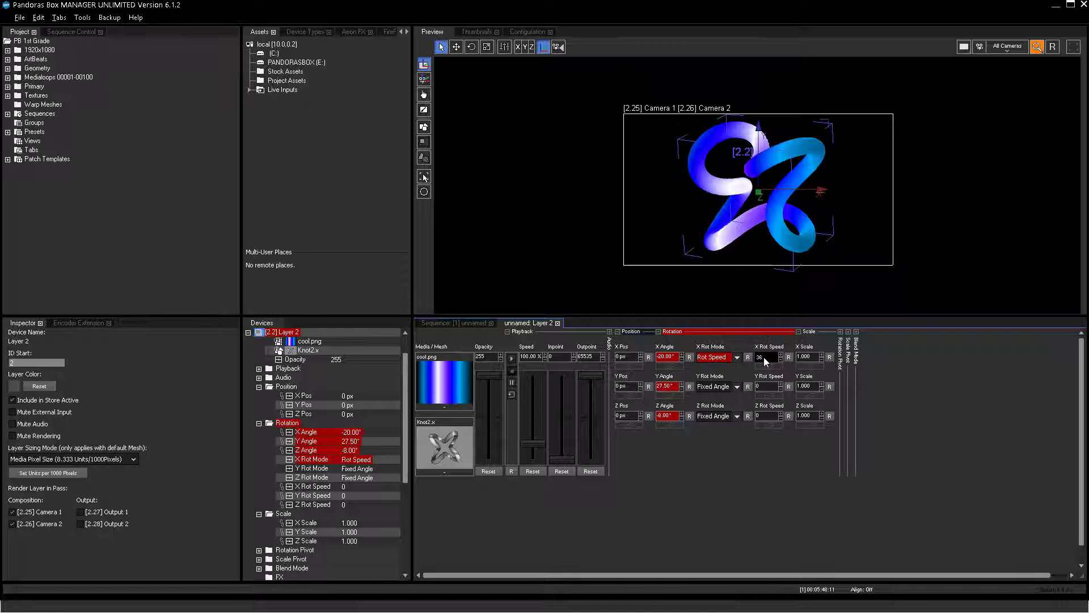
pyautogui.press('Return')
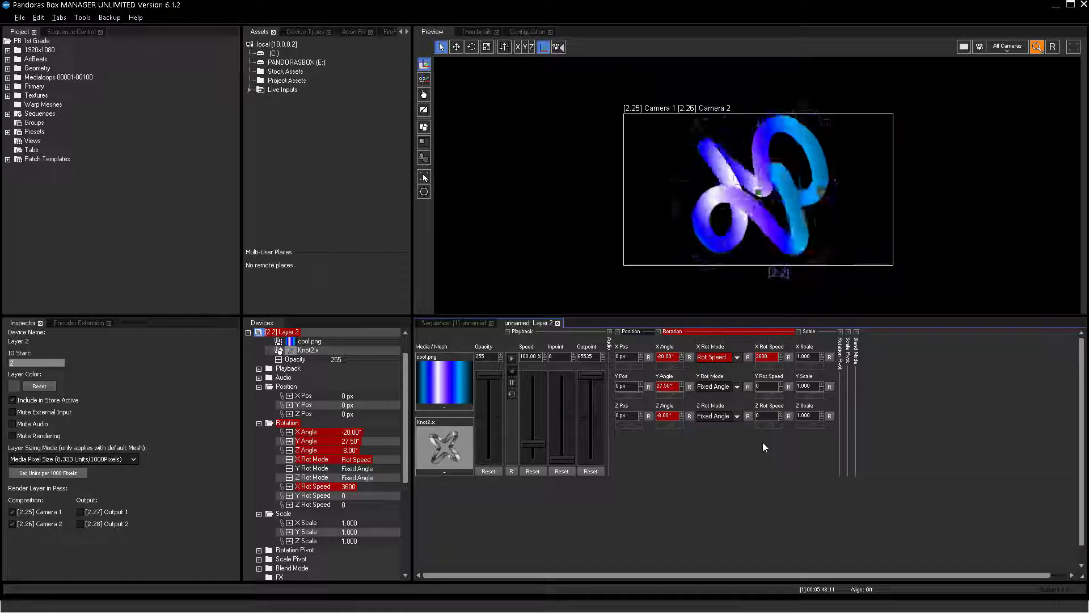
# Step: Scale the knot evenly with the linked Scale control, then set Y Scale to 2, then 0.25
pyautogui.moveTo(821, 453)
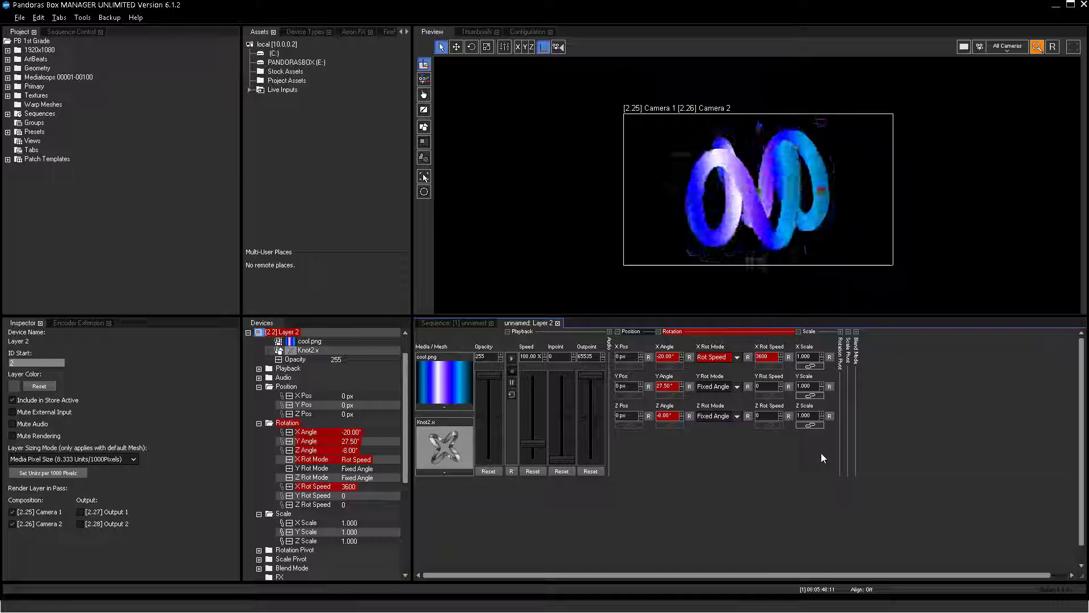
pyautogui.moveTo(816, 398)
pyautogui.mouseDown()
pyautogui.moveTo(814, 312)
pyautogui.moveTo(796, 451)
pyautogui.moveTo(815, 294)
pyautogui.moveTo(809, 397)
pyautogui.mouseUp()
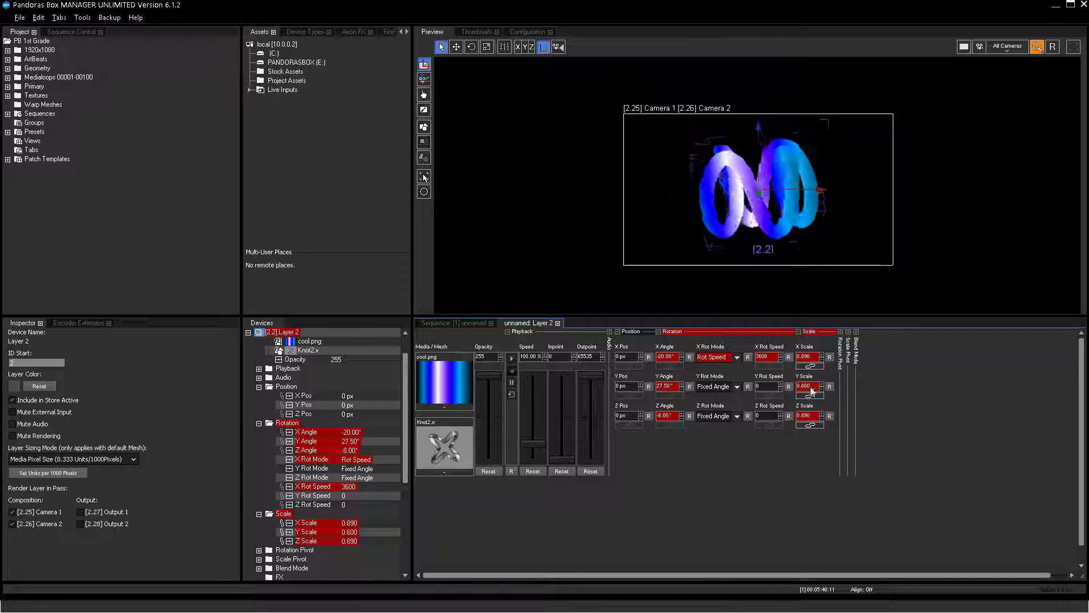
pyautogui.click(811, 388)
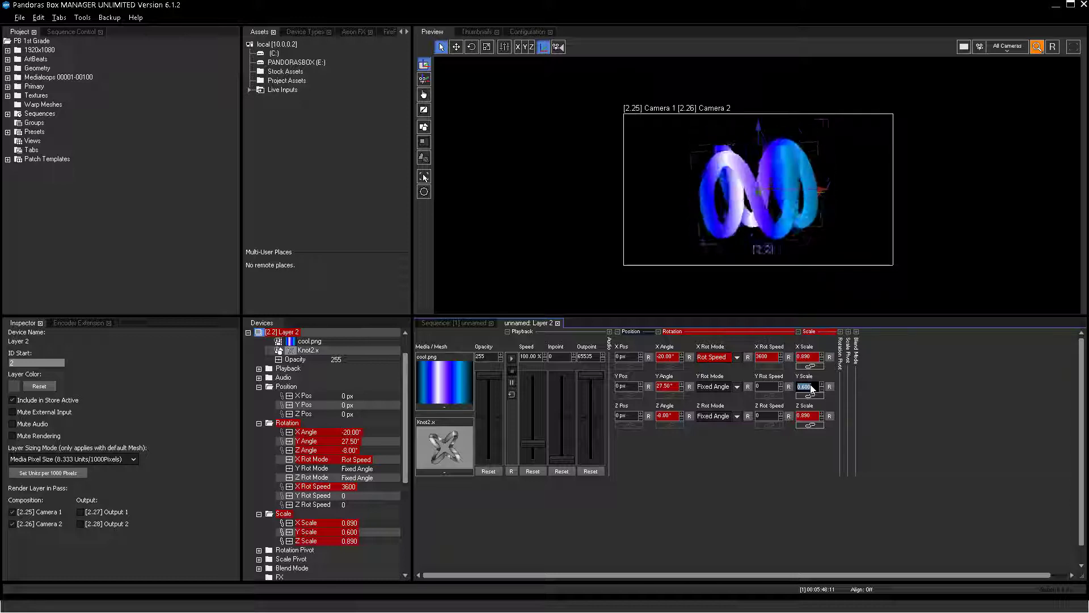
pyautogui.write('2')
pyautogui.press('Return')
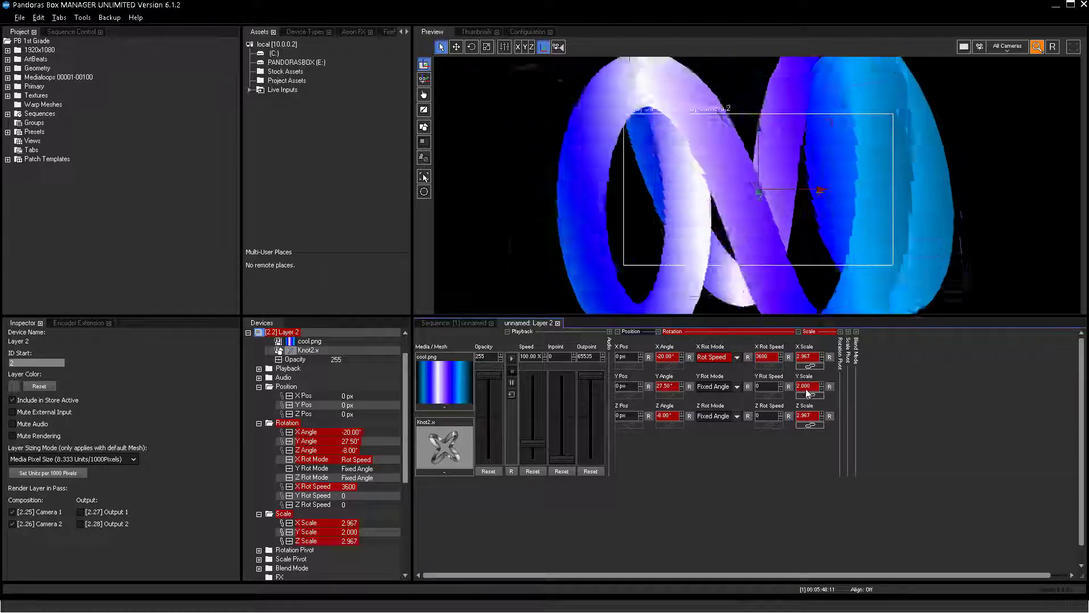
pyautogui.click(806, 387)
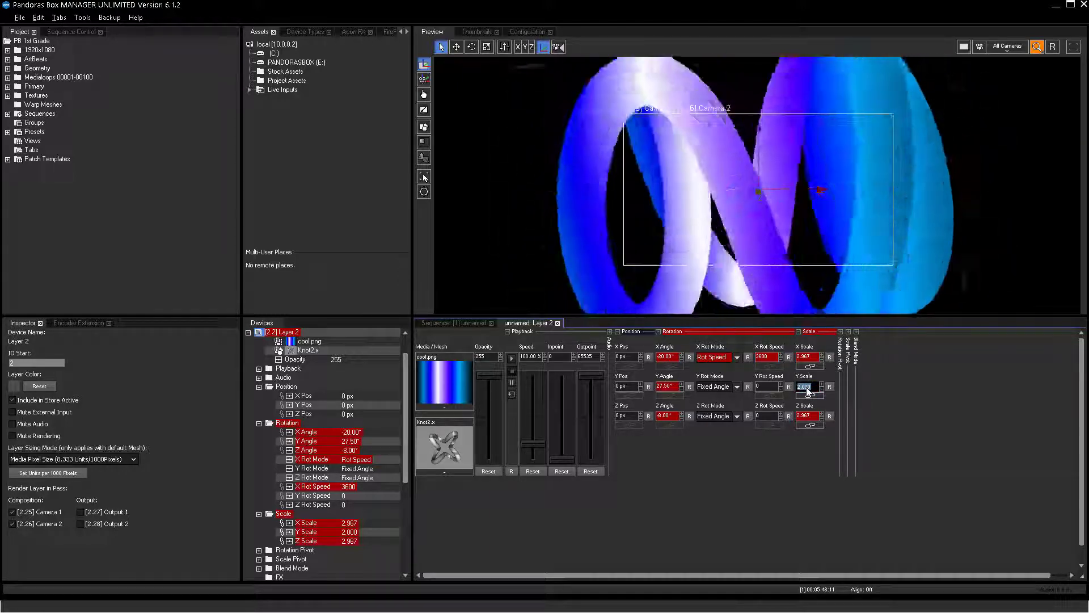
pyautogui.write('0.25')
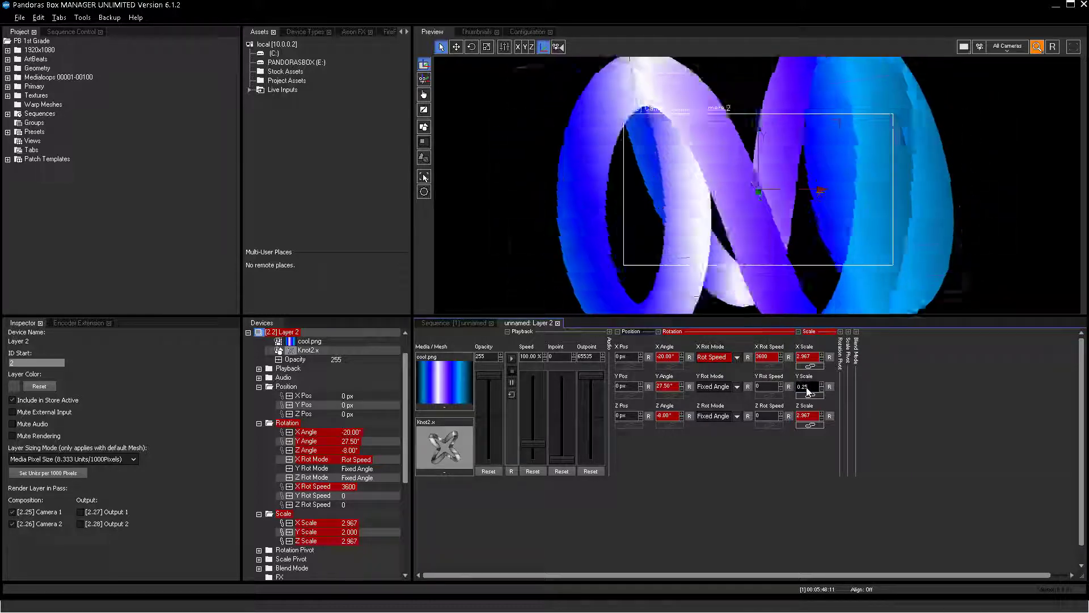
pyautogui.press('Return')
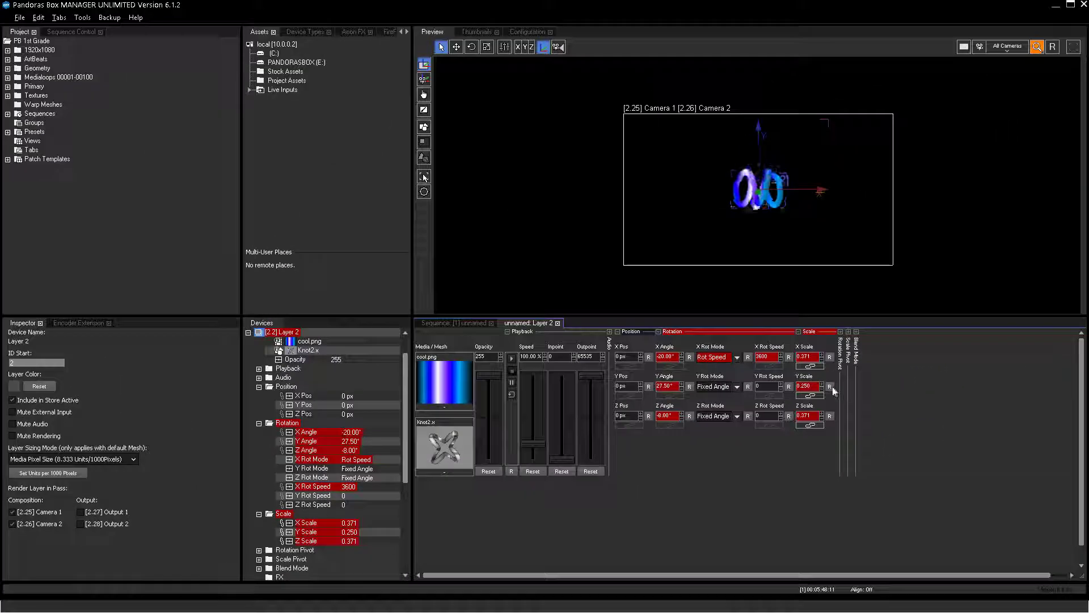
# Step: Reset Scale and X Rot Speed, then apply Reset All to Layer 2's parameters
pyautogui.click(895, 336)
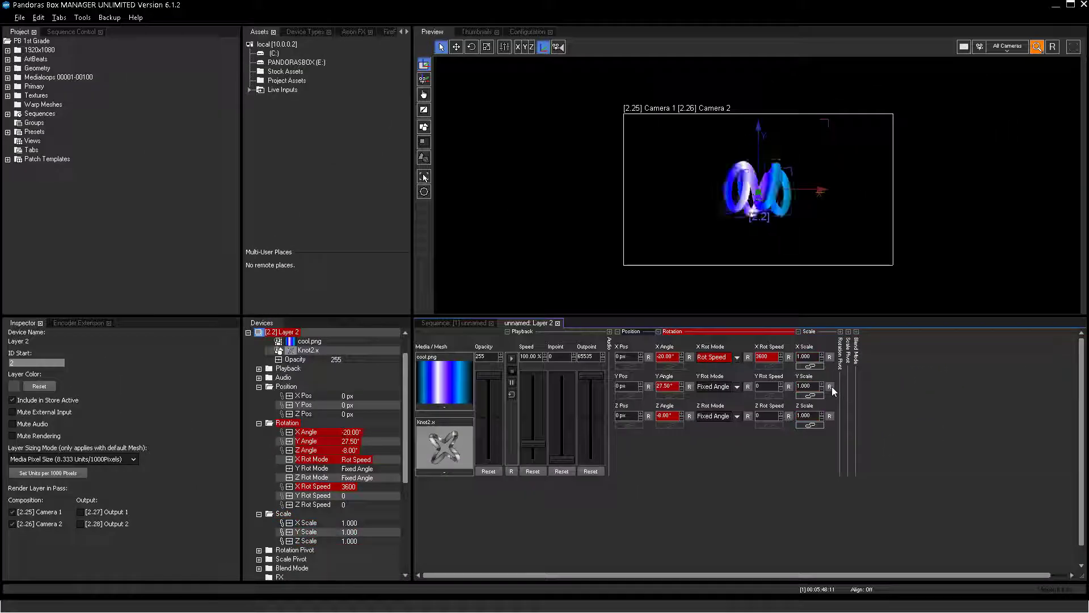
pyautogui.click(789, 358)
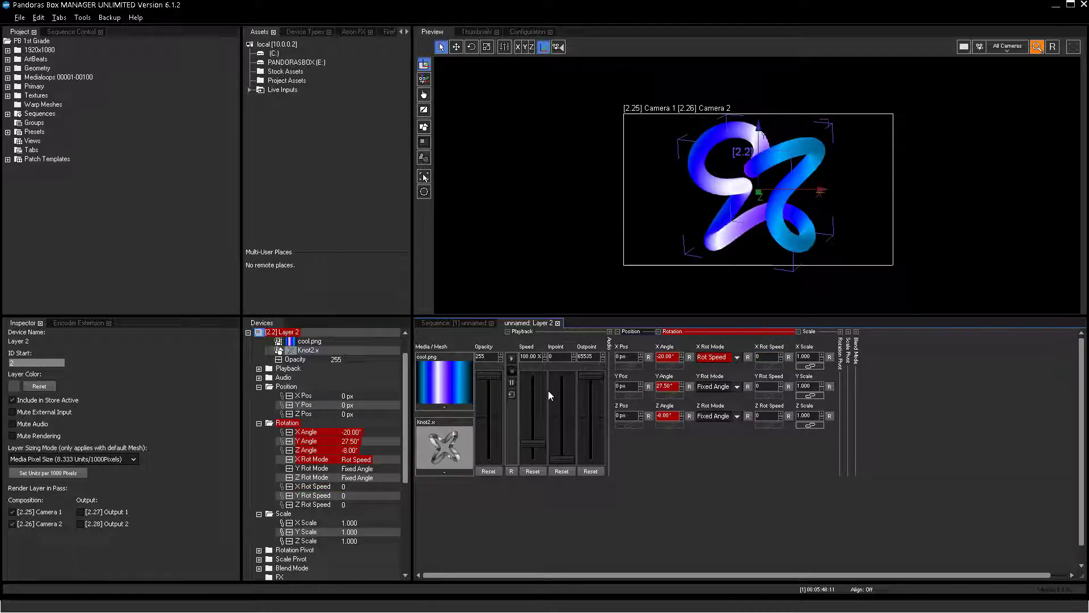
pyautogui.rightClick(296, 336)
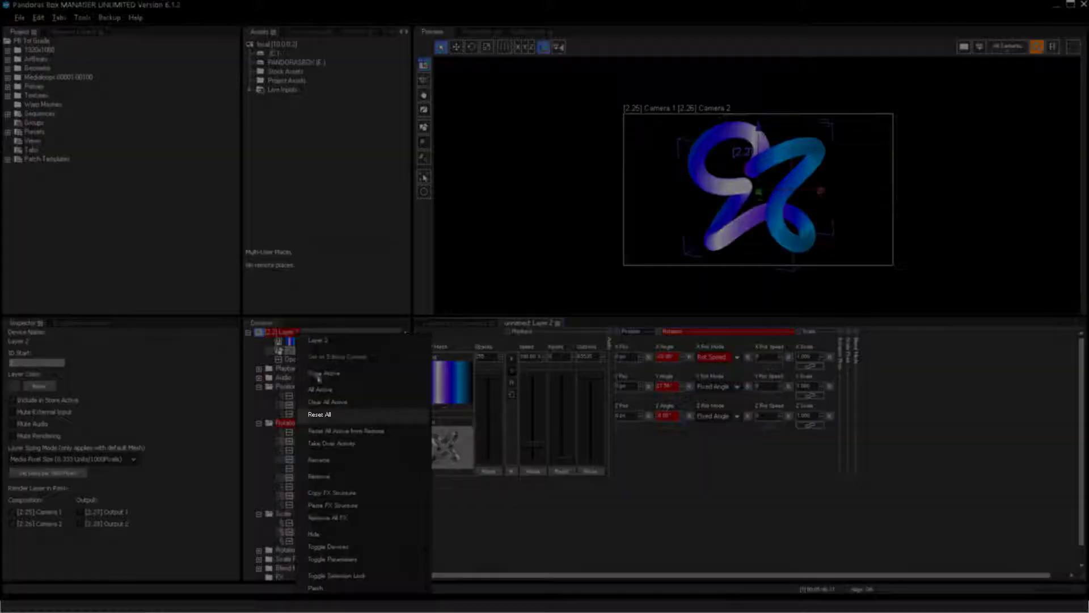
pyautogui.click(327, 414)
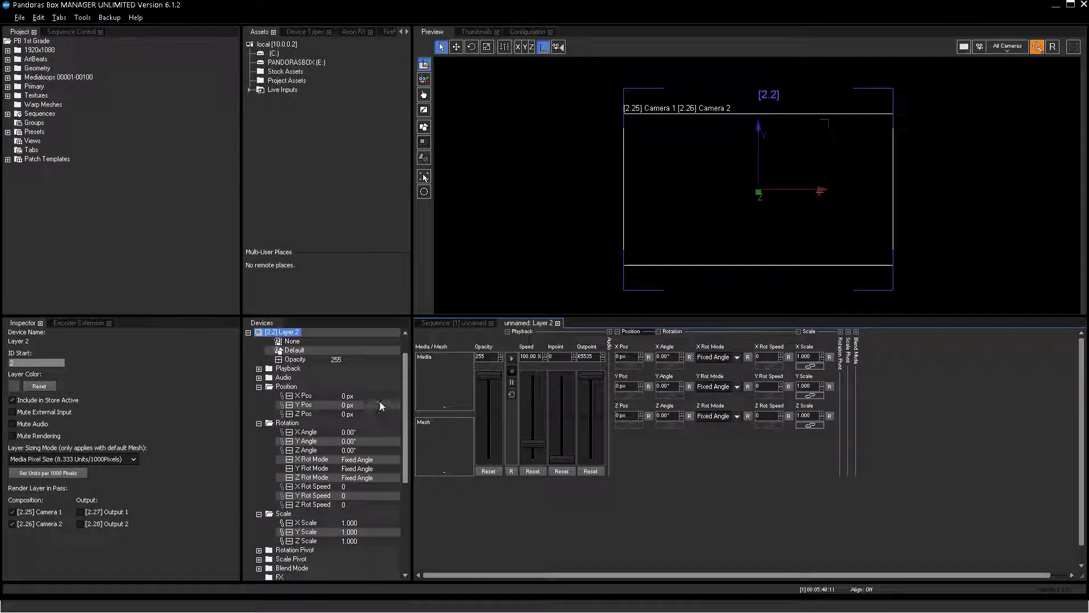
# Step: In the sequence timeline, delete the cool.png clip from Layer 2's track
pyautogui.click(442, 322)
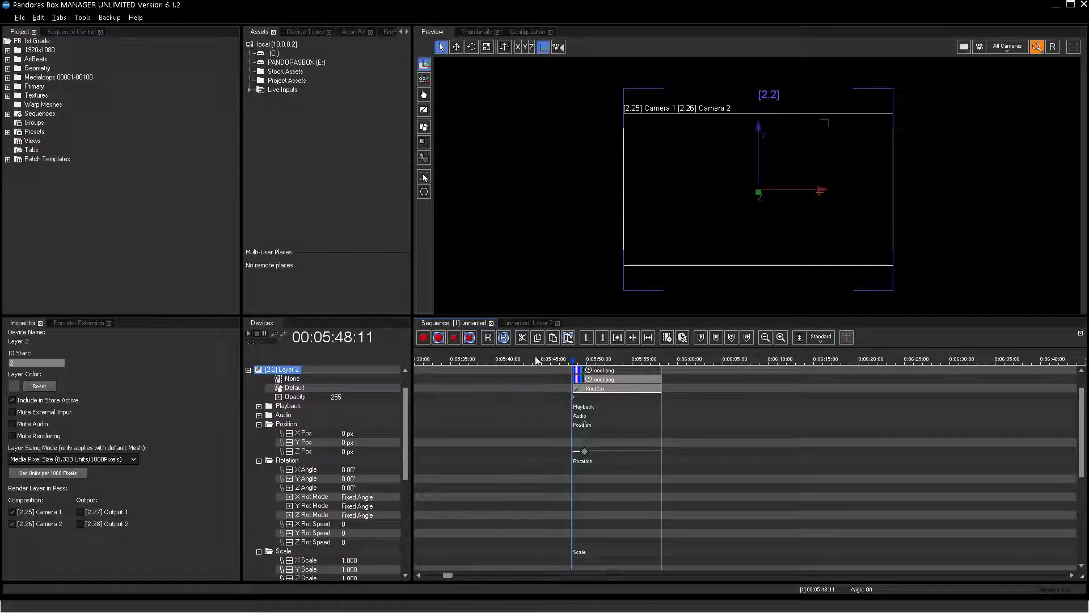
pyautogui.click(248, 369)
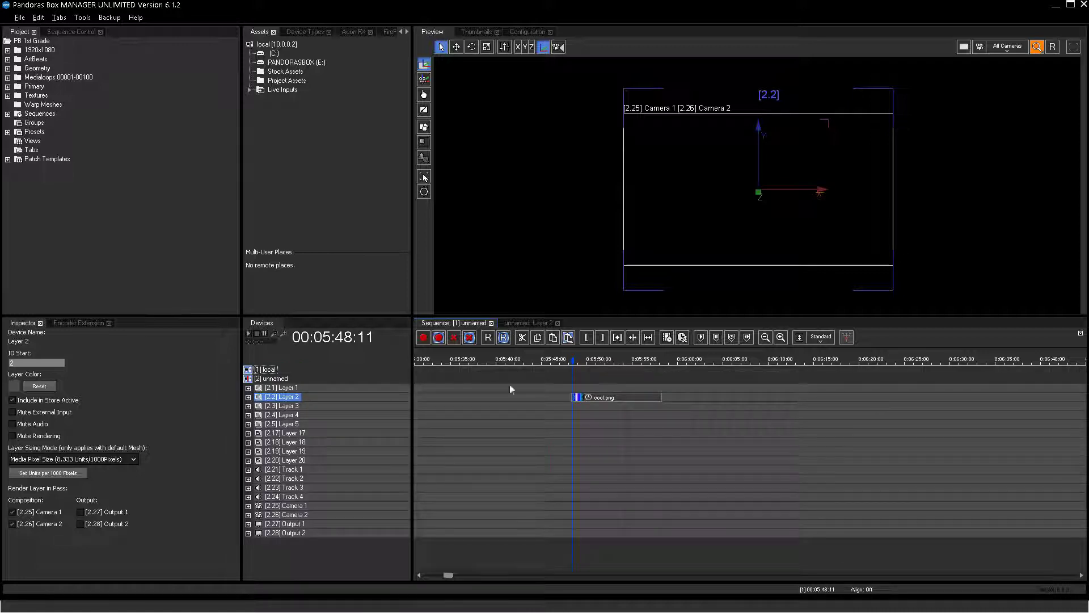
pyautogui.click(575, 366)
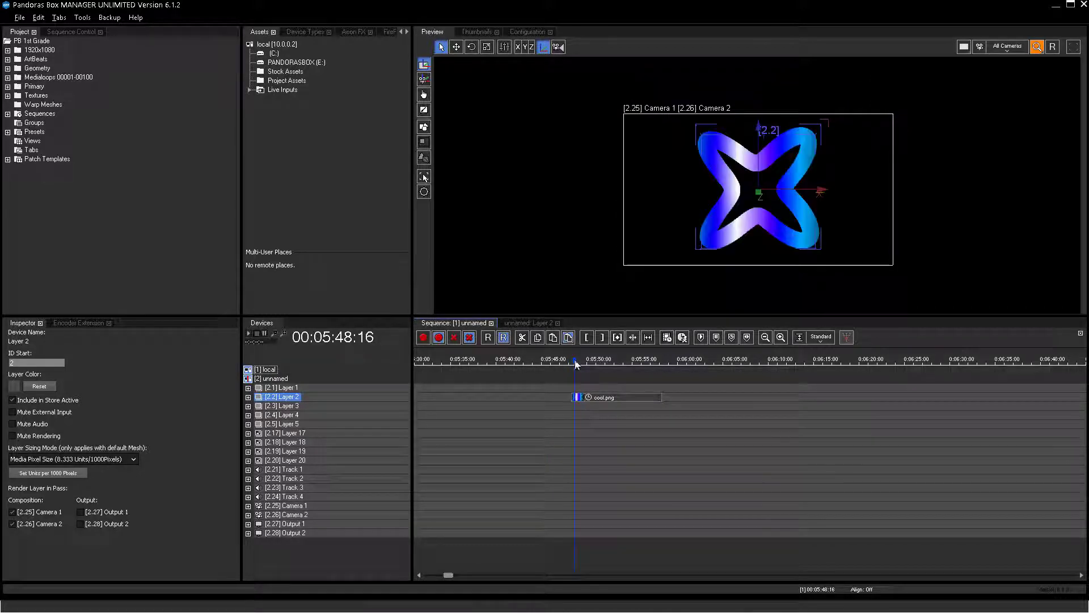
pyautogui.click(577, 396)
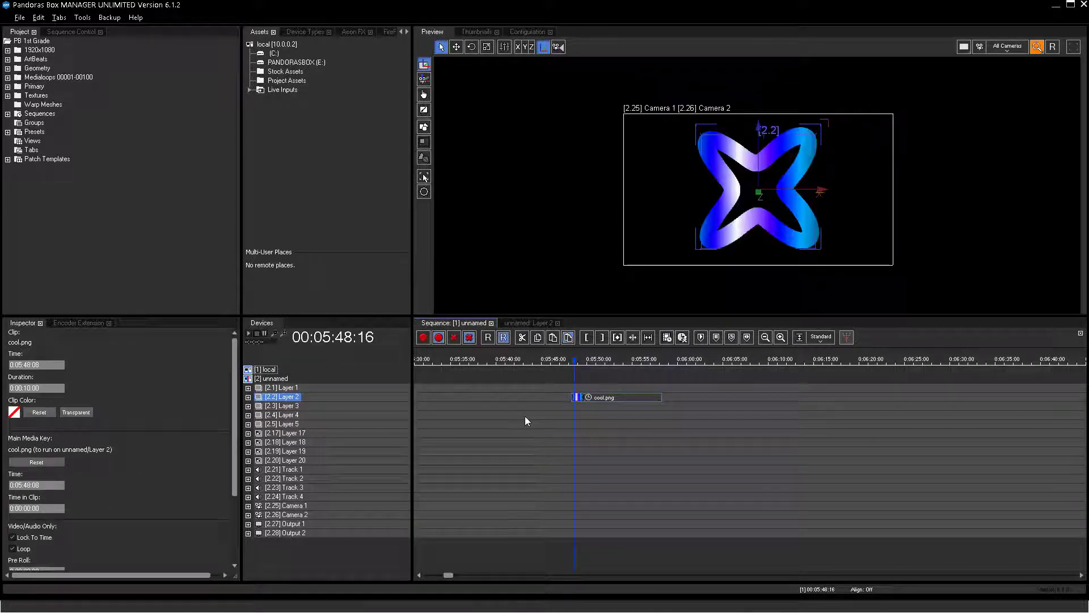
pyautogui.press('Delete')
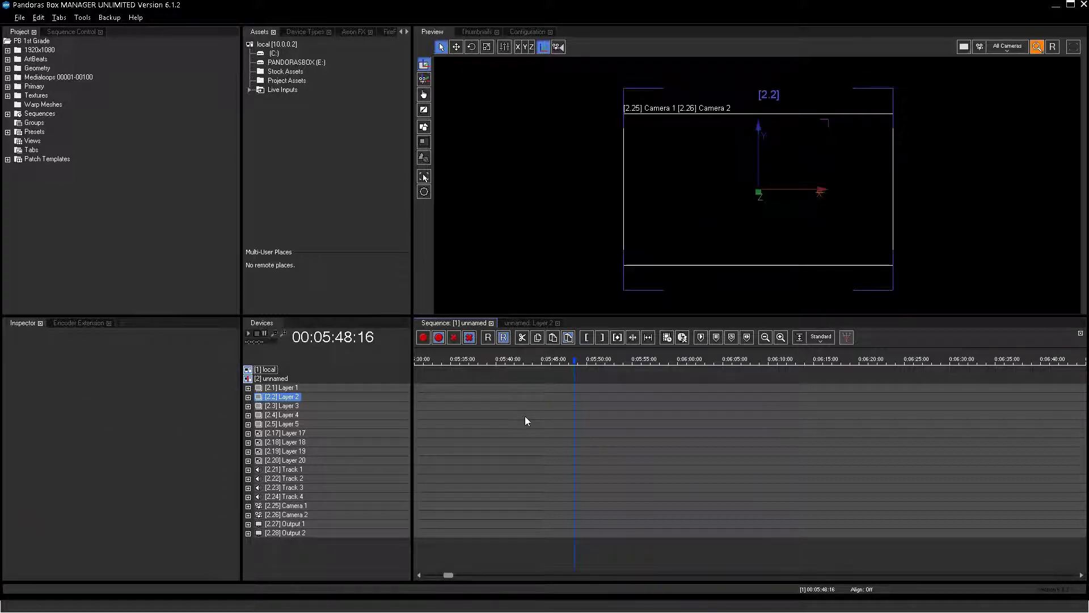
# Step: Undo the deletion and scrub the playhead to 00:05:50:16
pyautogui.hotkey('ctrl', 'z')
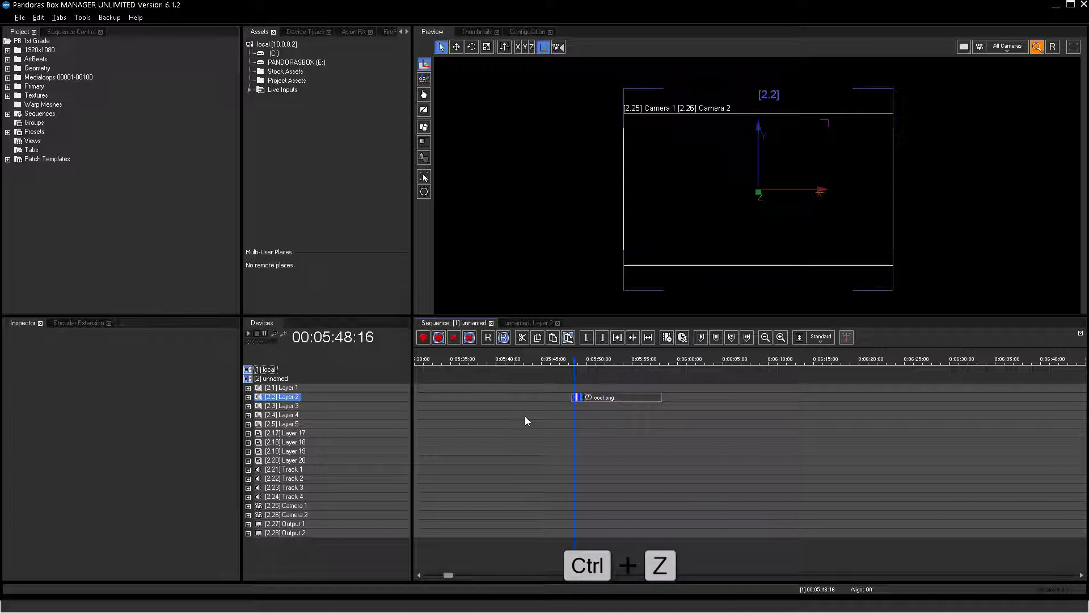
pyautogui.click(576, 360)
pyautogui.moveTo(577, 363); pyautogui.dragTo(593, 363)
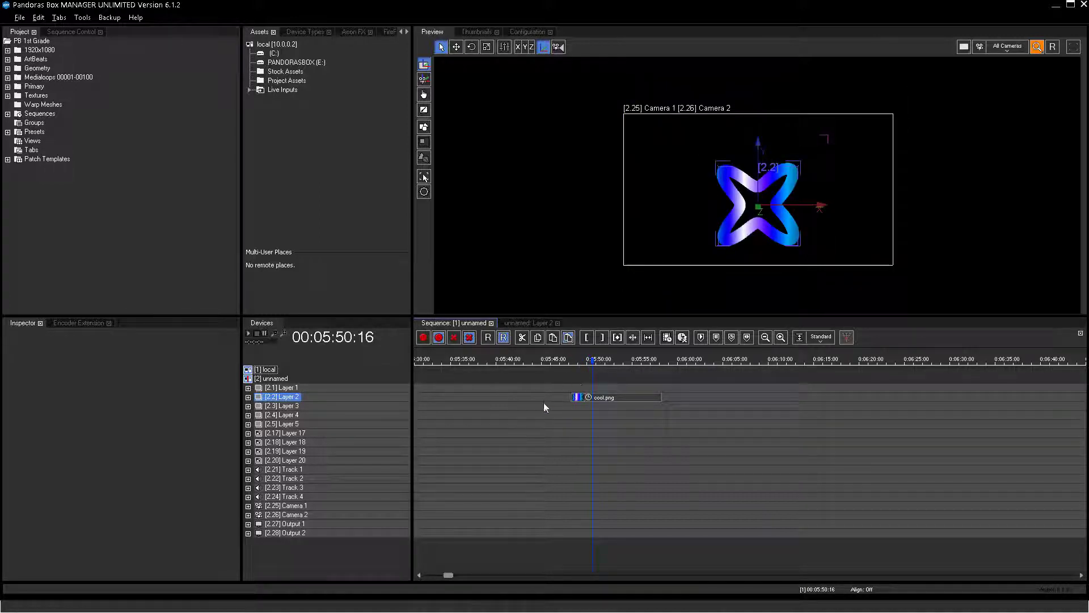